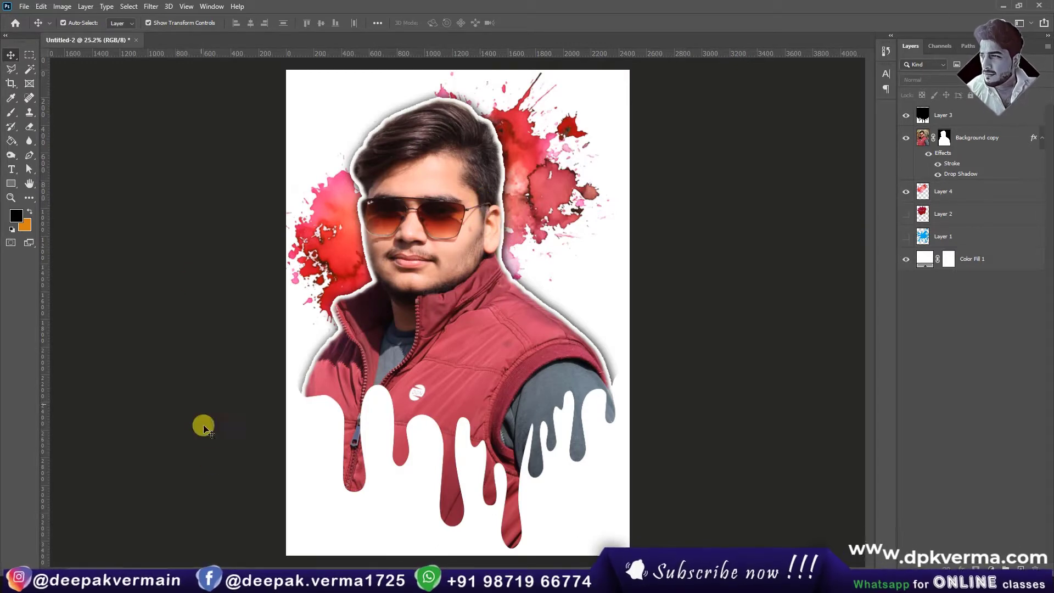
Step: View the lesson 11 images as large thumbnails, inspect dripping-paint-png.jpg, then return to Photoshop
click(84, 535)
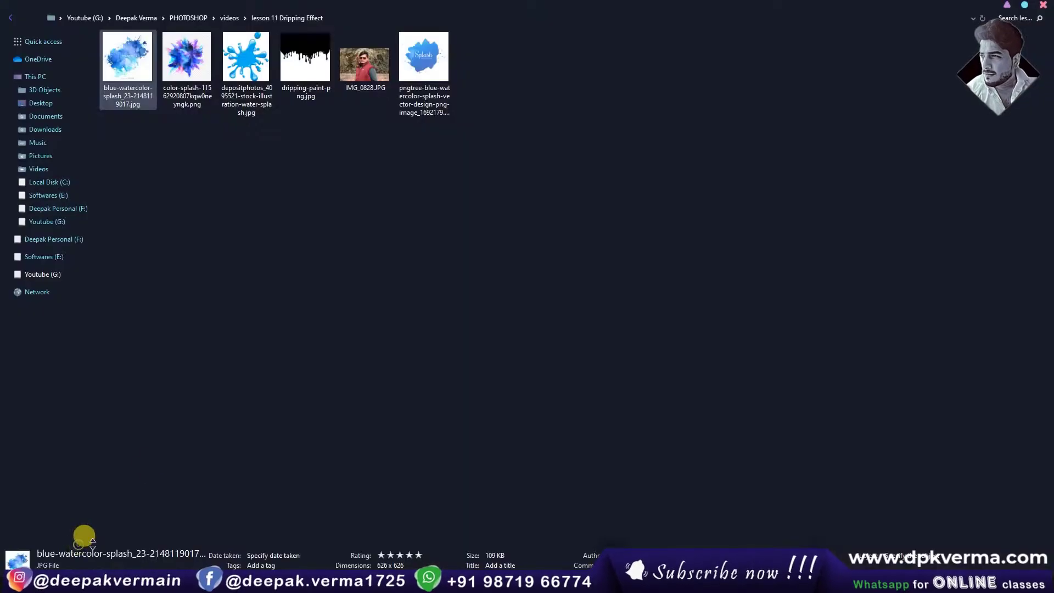
ctrl+scroll(385, 272, up, 2)
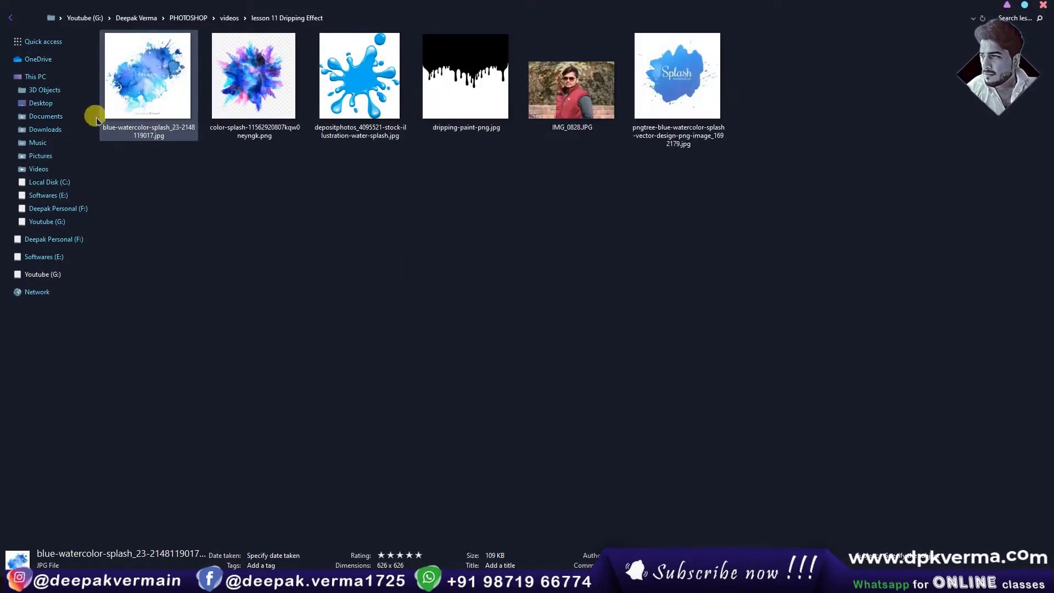
click(421, 95)
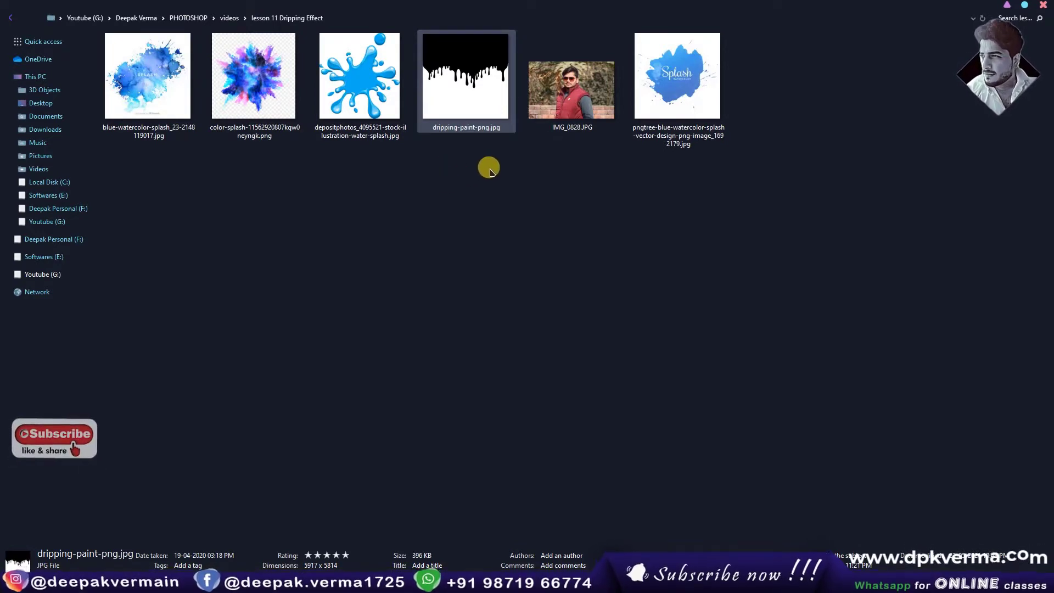
click(993, 10)
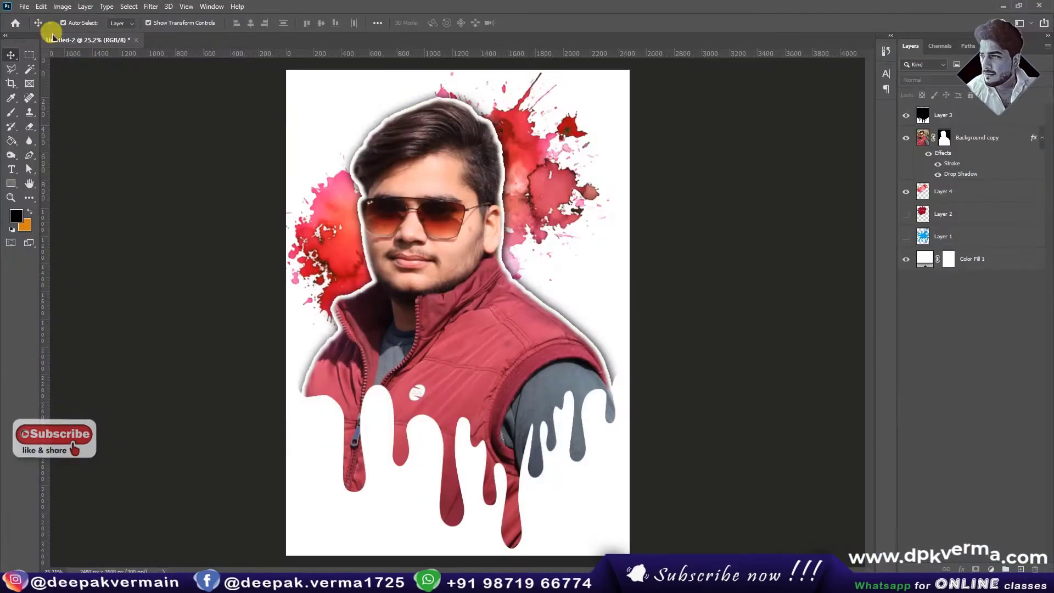
Step: Open IMG_0828.JPG in Photoshop by dragging it in from the lesson folder
click(24, 7)
click(33, 28)
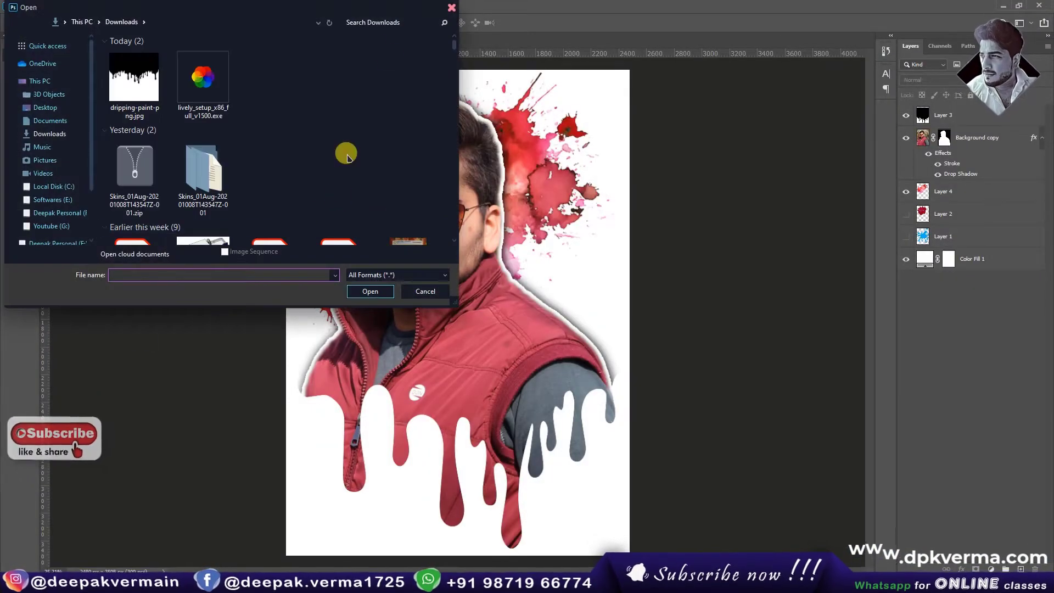
click(447, 12)
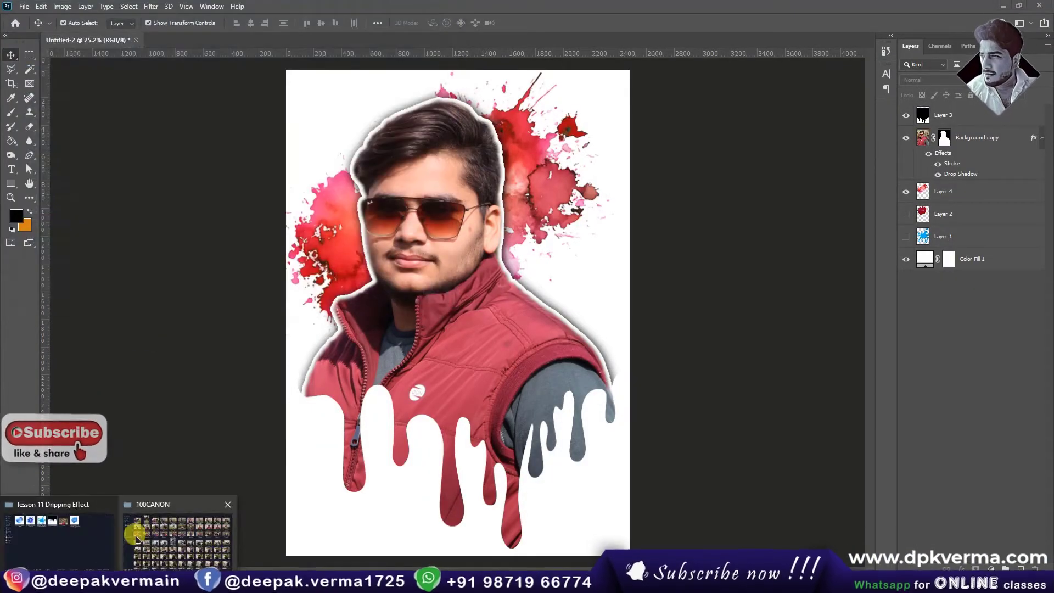
click(165, 535)
mouse_move(570, 91)
mouse_down()
mouse_move(305, 514)
mouse_move(22, 347)
mouse_move(448, 210)
mouse_up()
Step: Select the man with the Object Selection Tool by enclosing him
scroll(478, 299, up, 3)
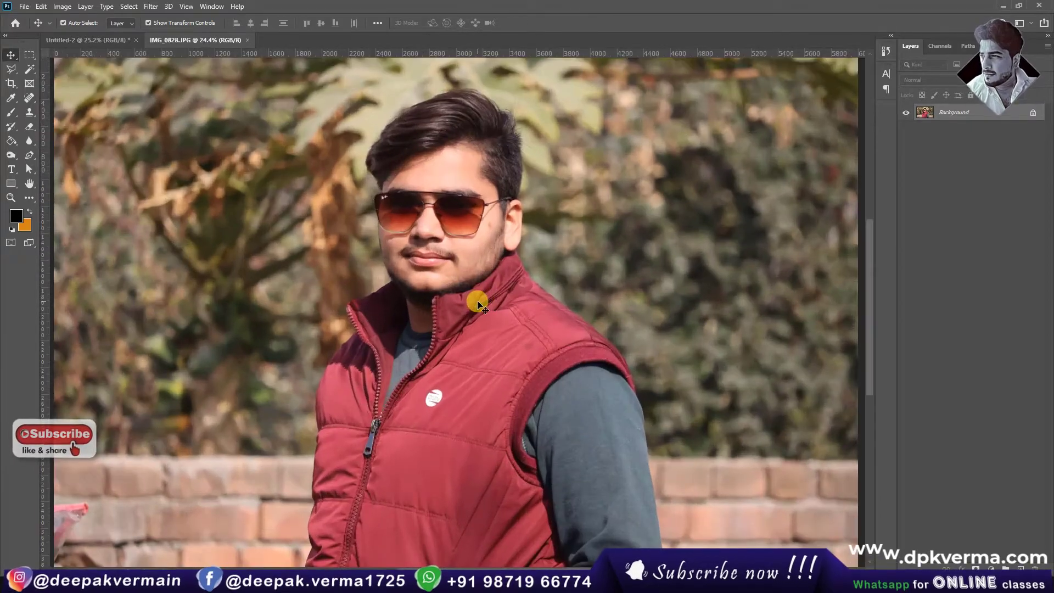
scroll(477, 298, down, 2)
right_click(29, 70)
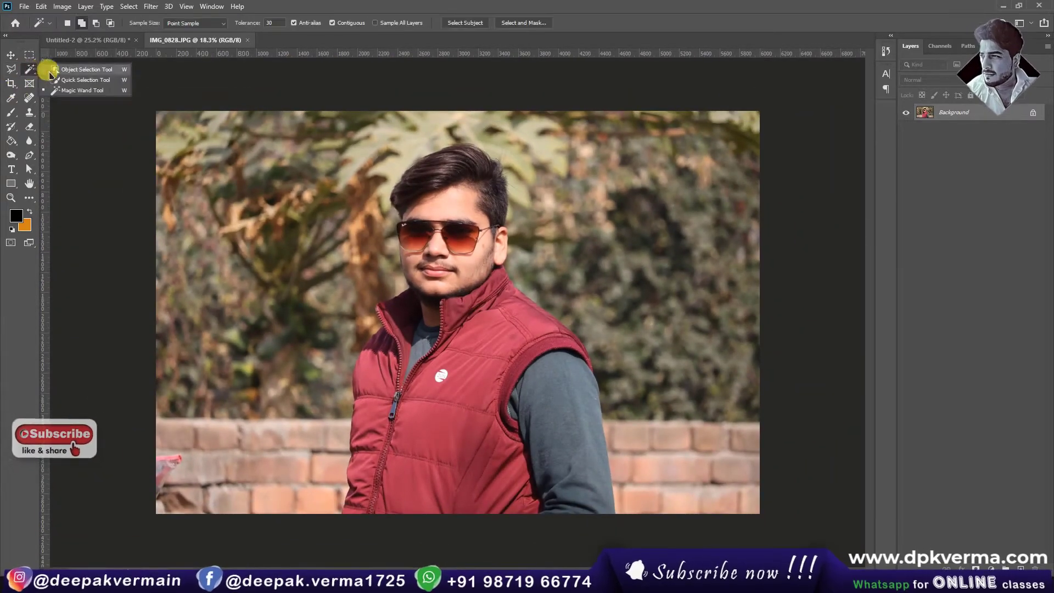
click(71, 67)
drag(276, 142, 637, 545)
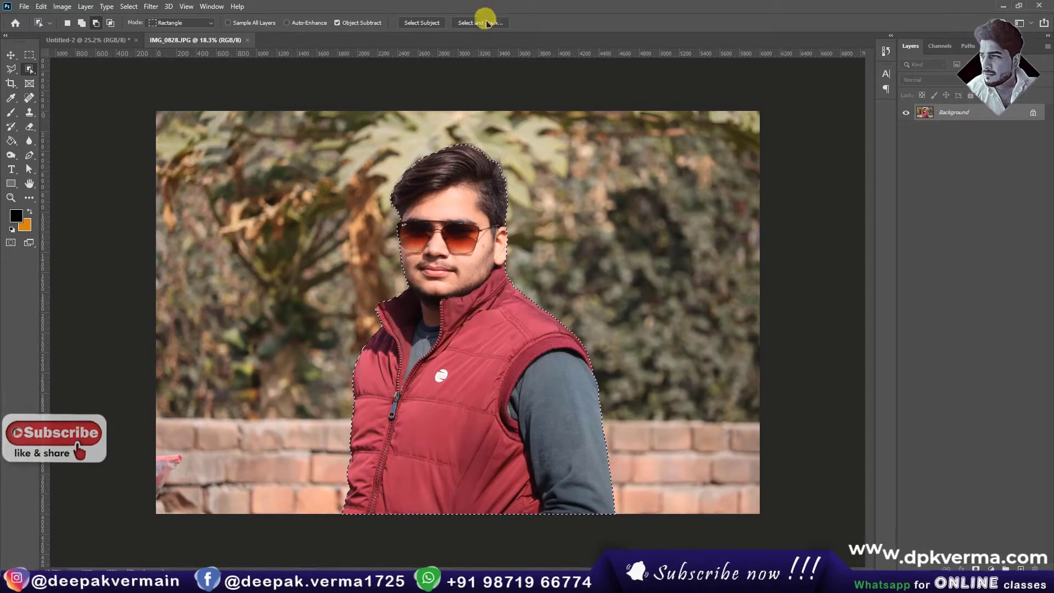
Step: Refine the selection with a 1.3 px feather, output to a new layer with layer mask
click(484, 25)
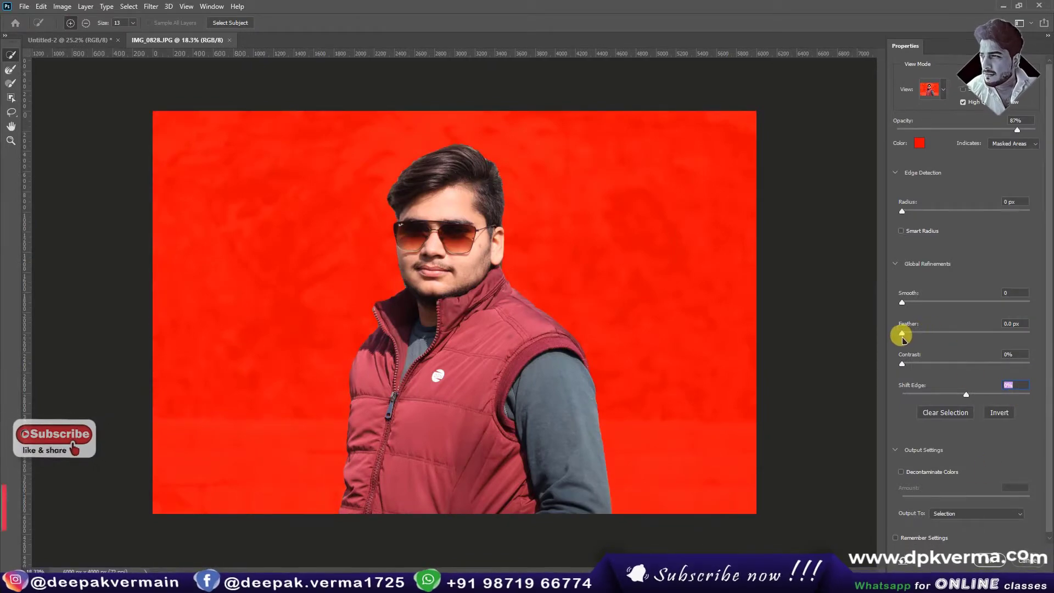
drag(902, 333, 910, 334)
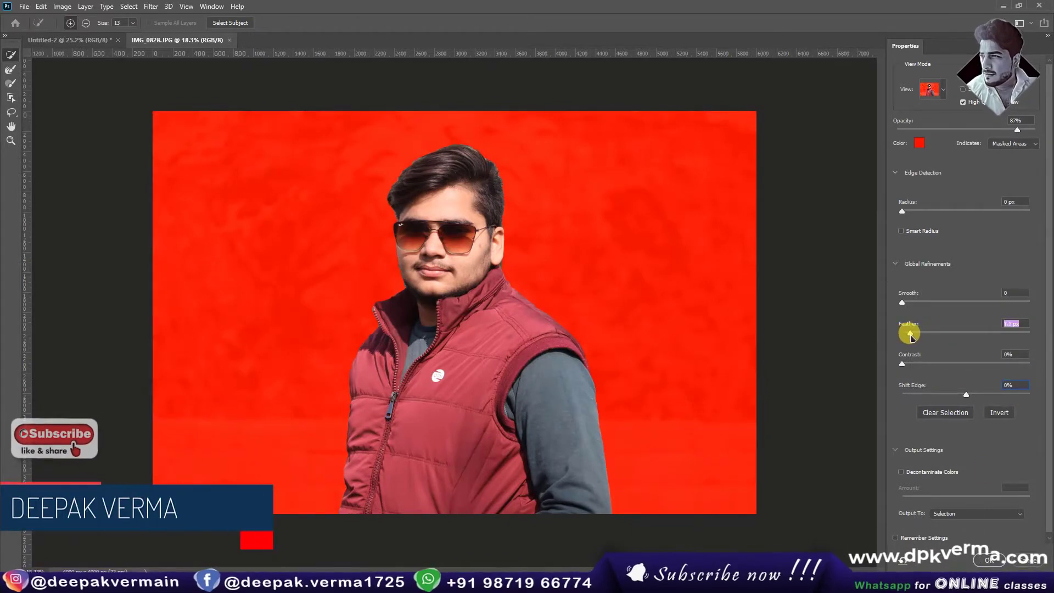
click(971, 512)
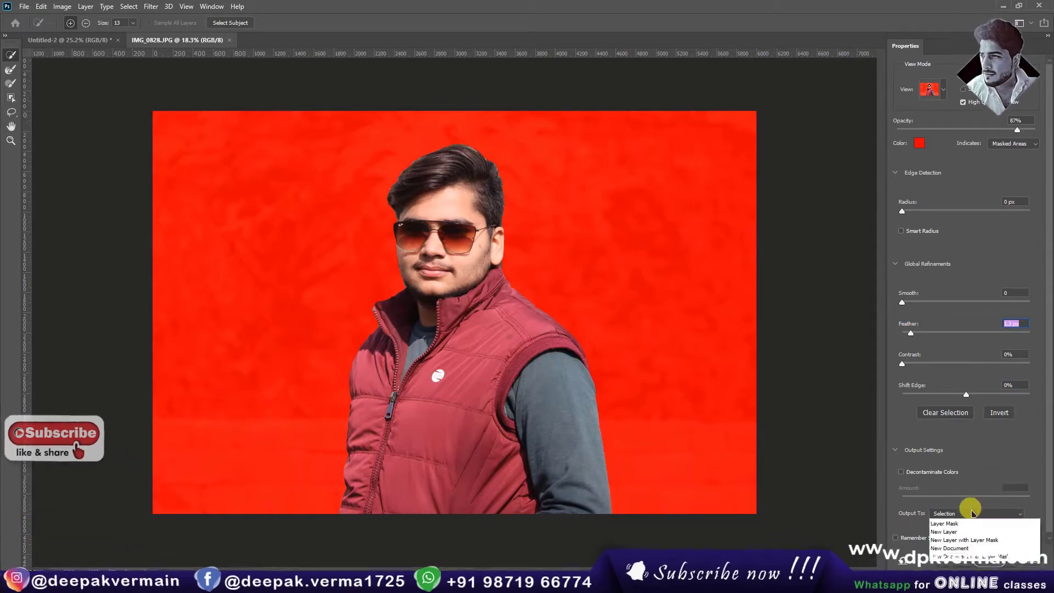
click(964, 539)
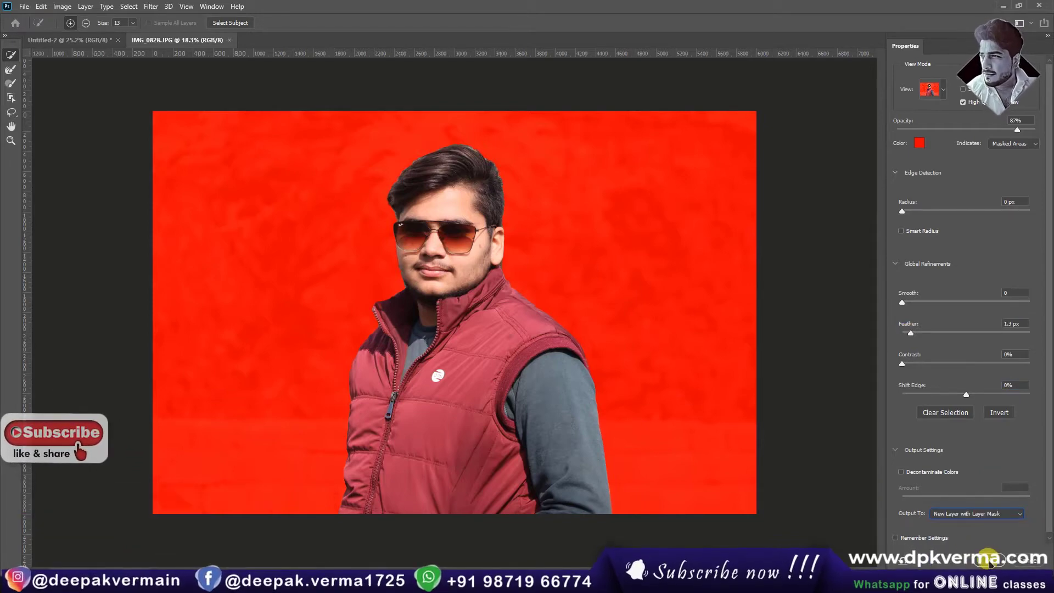
click(990, 561)
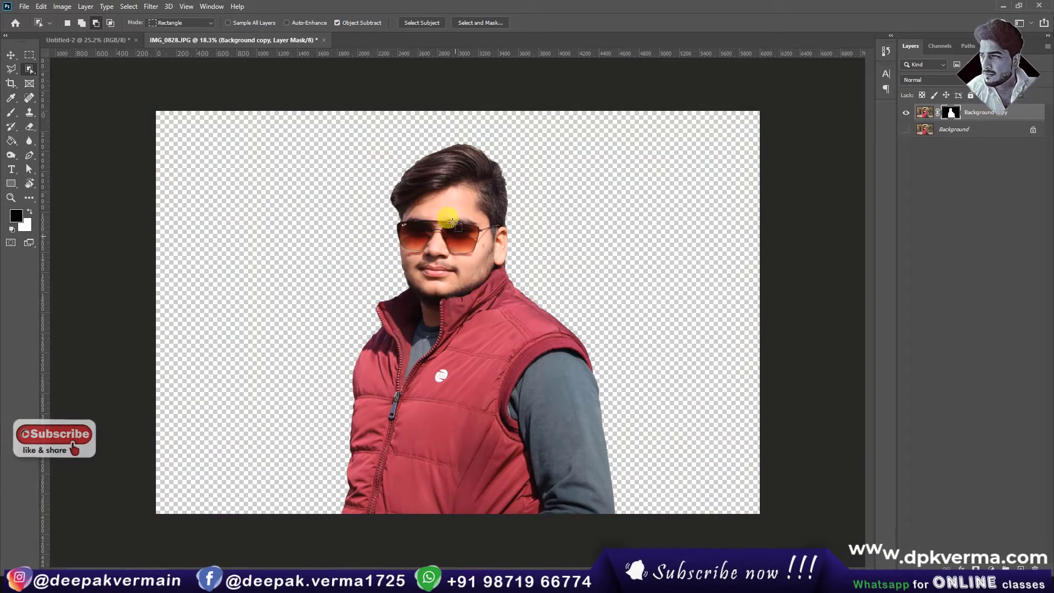
Step: Create a blank A4 document and move the cut-out man into it
click(25, 6)
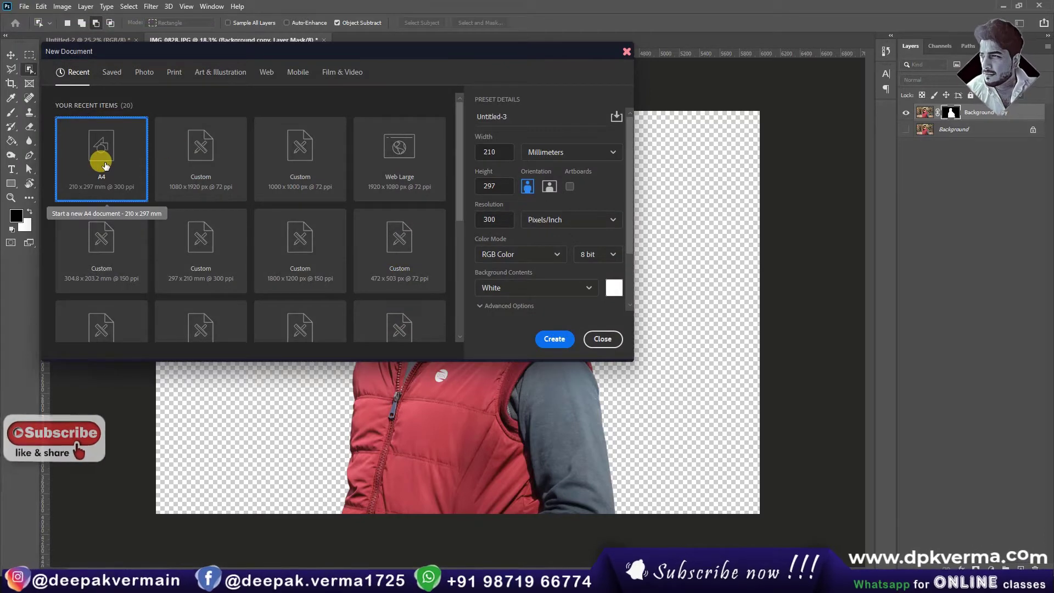
click(554, 337)
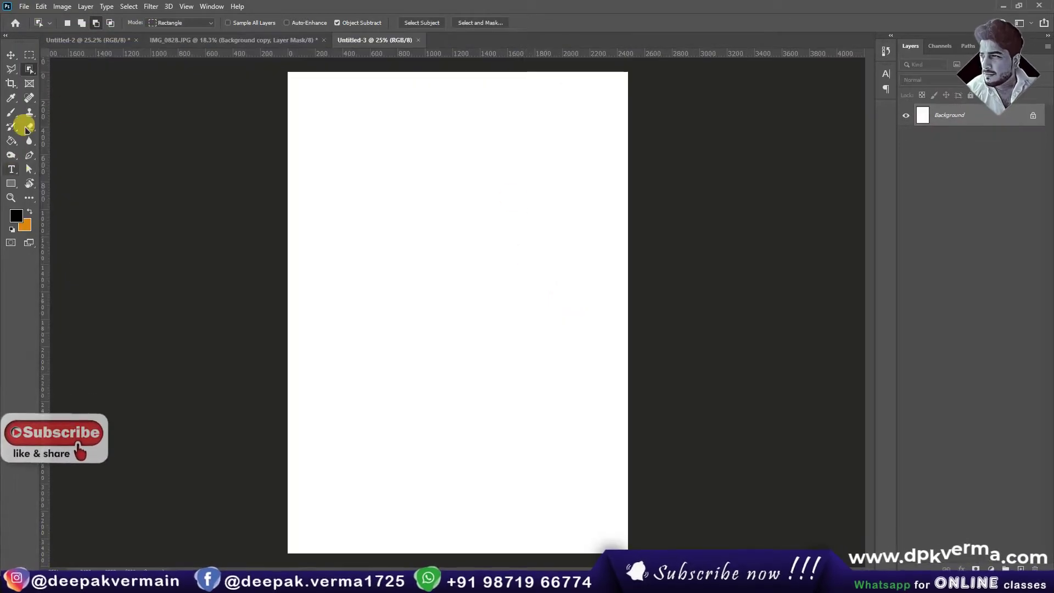
click(11, 55)
click(241, 40)
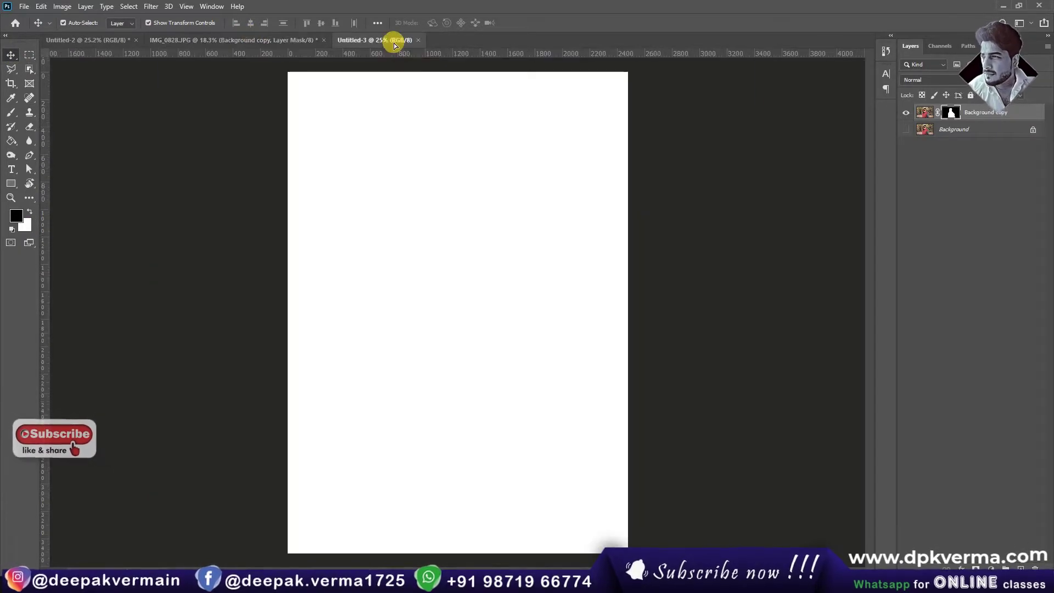
drag(431, 274, 449, 273)
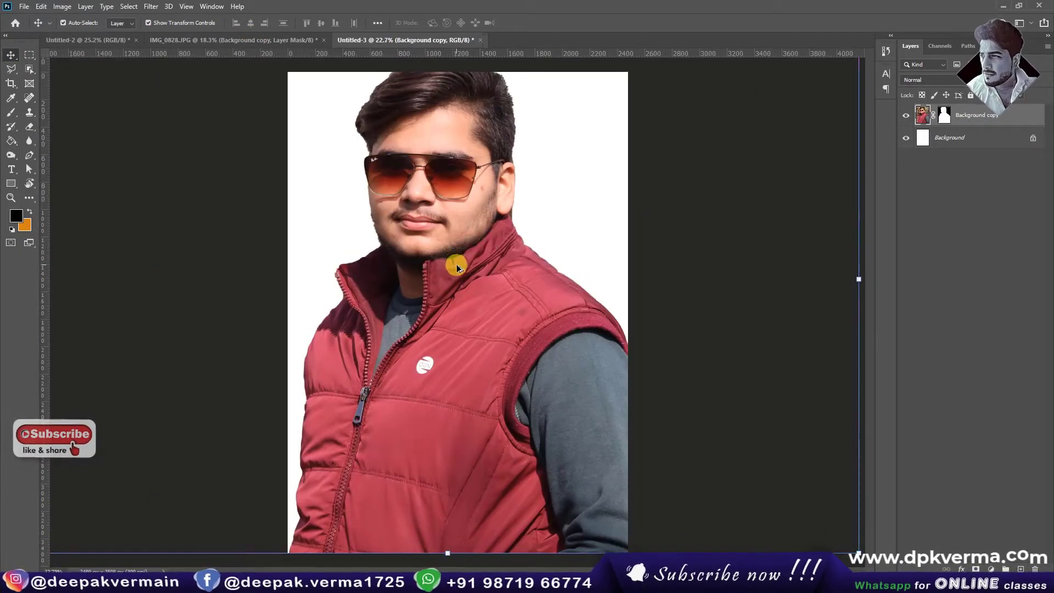
Step: Scale and position the cut-out man to fill the A4 page
key(ctrl+0)
drag(753, 285, 628, 299)
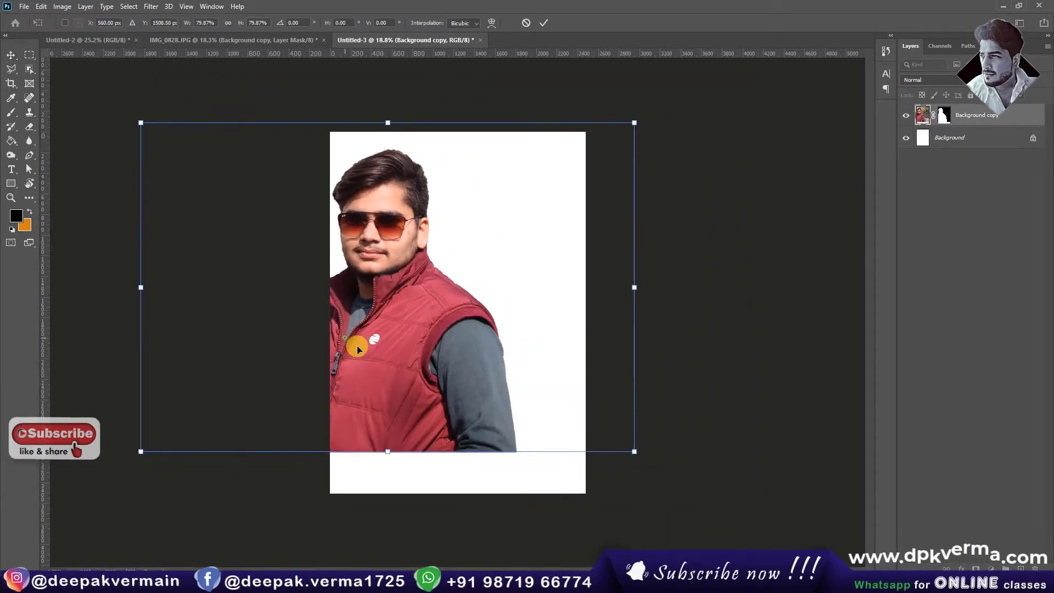
drag(353, 343, 396, 379)
drag(441, 163, 435, 116)
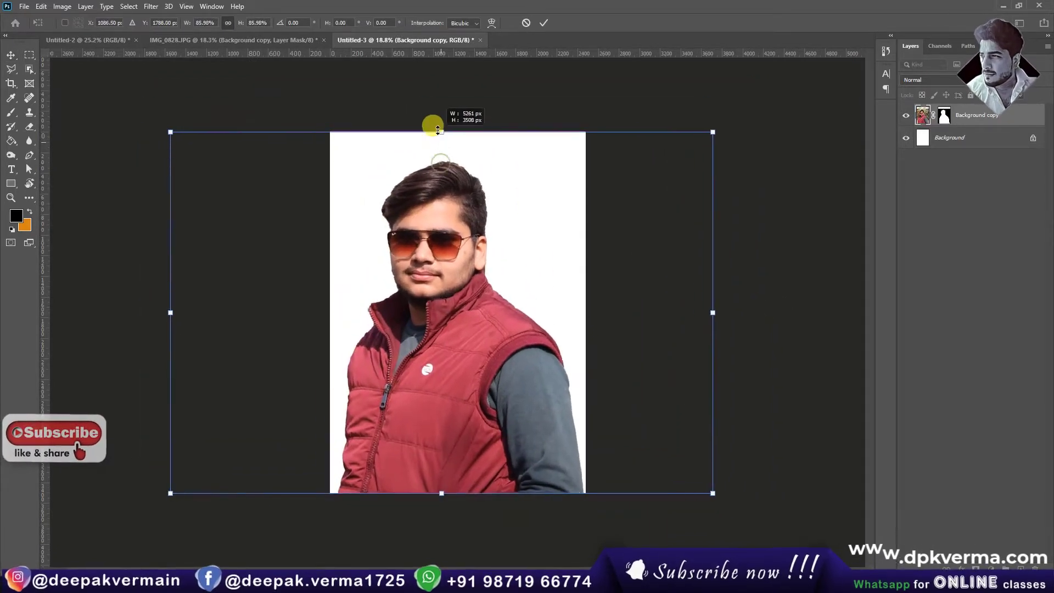
click(544, 22)
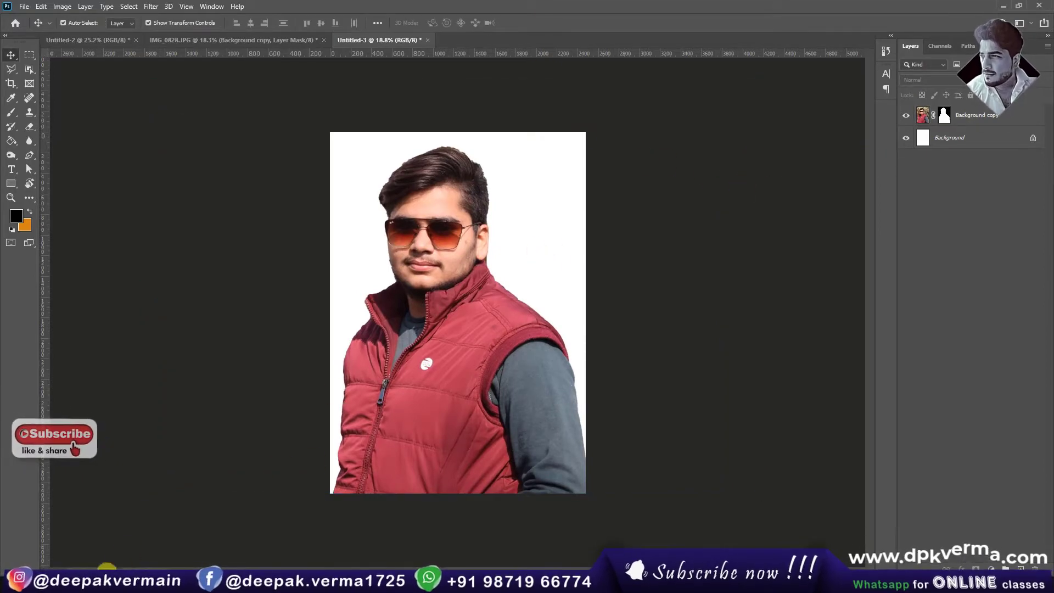
Step: Search Google Images for 'dripping paint' in a new Chrome tab and browse the results
mouse_move(107, 568)
click(81, 529)
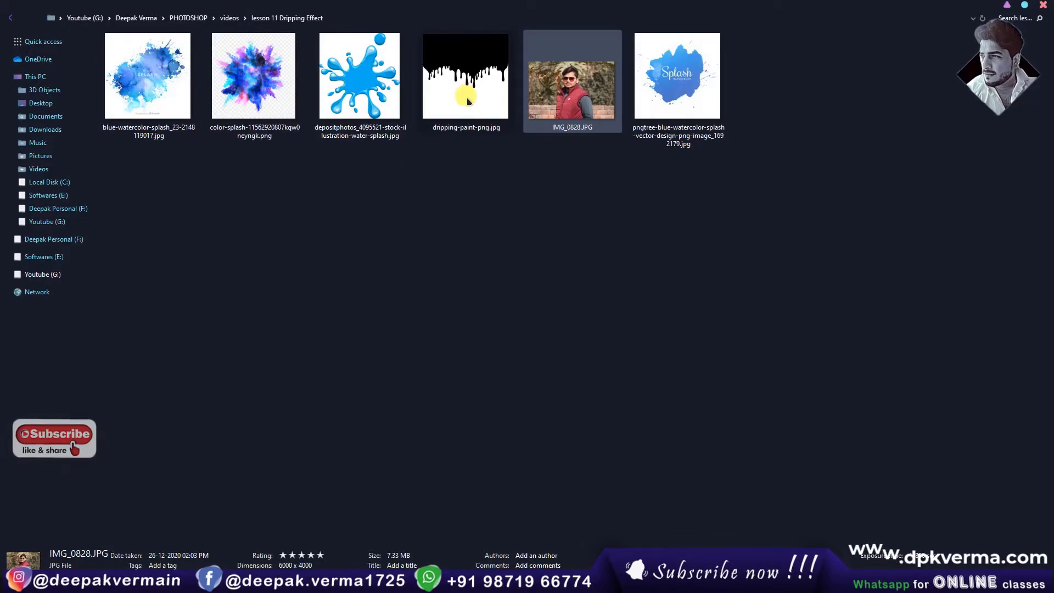
key(alt+Tab)
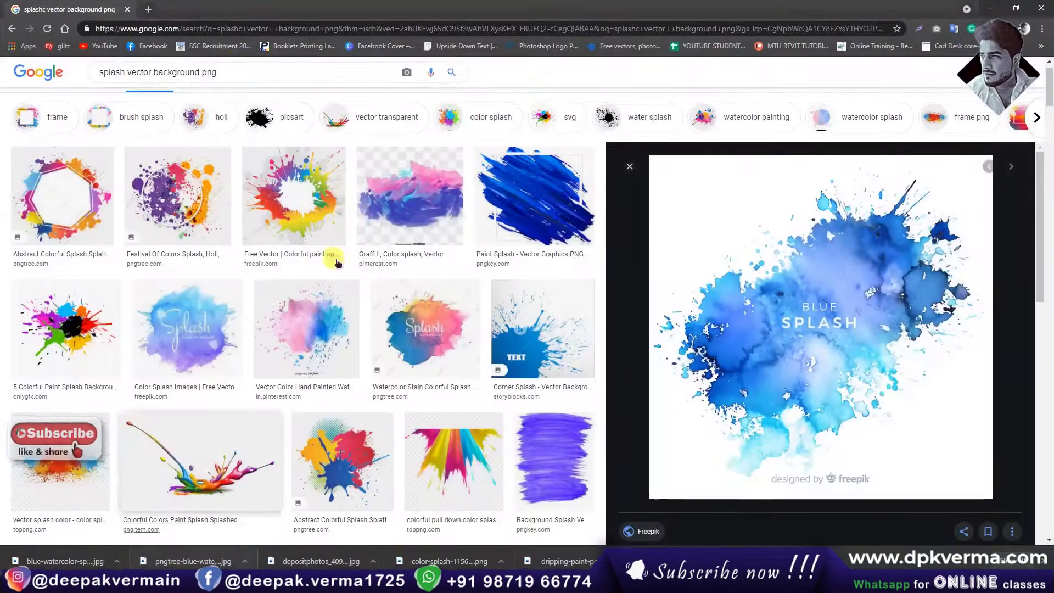
key(ctrl+t)
click(403, 226)
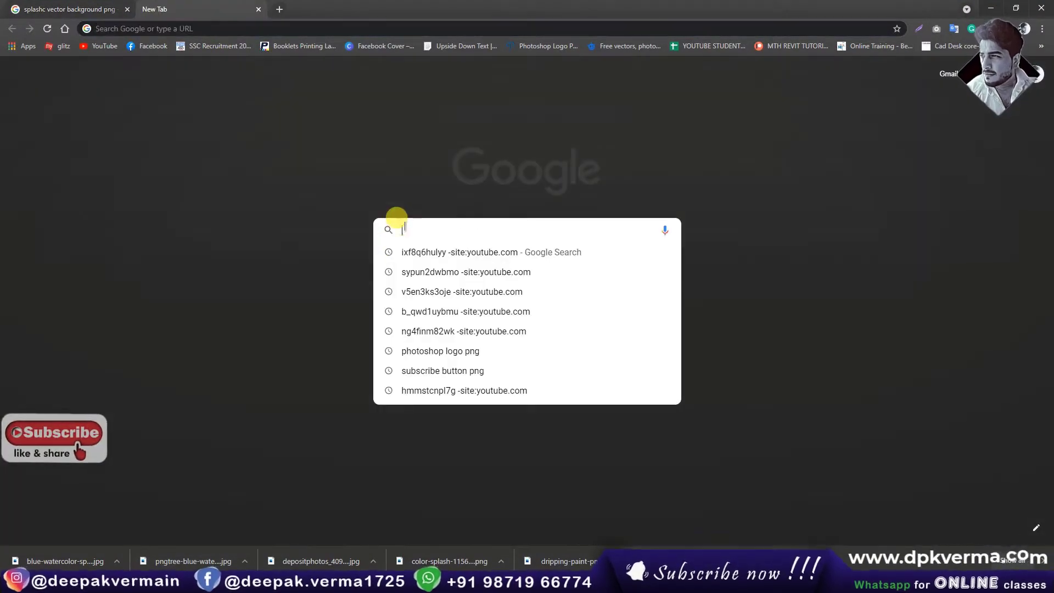
text(drippi)
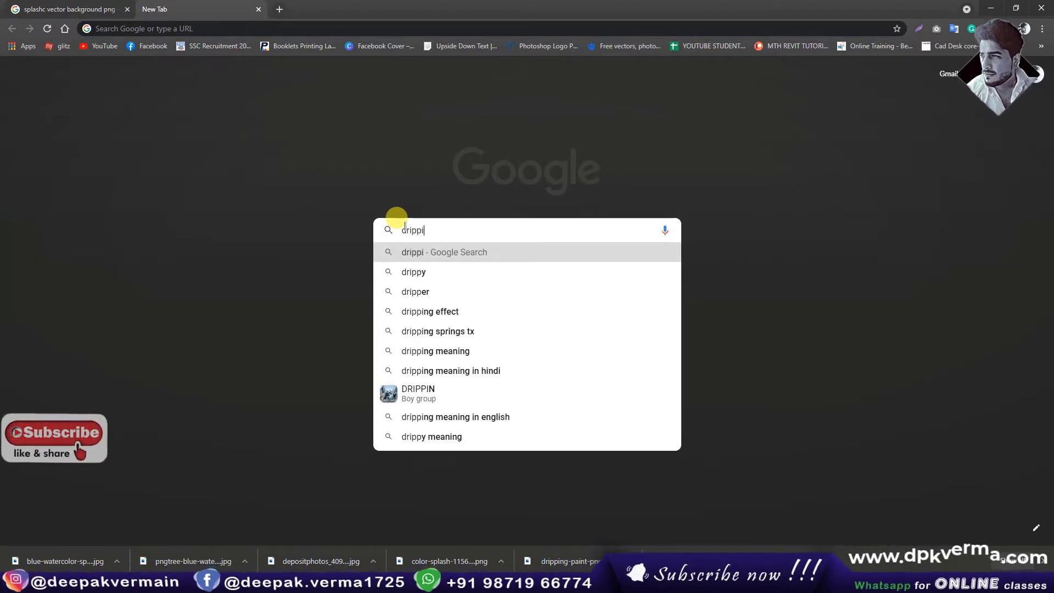
text(ng paint)
key(Return)
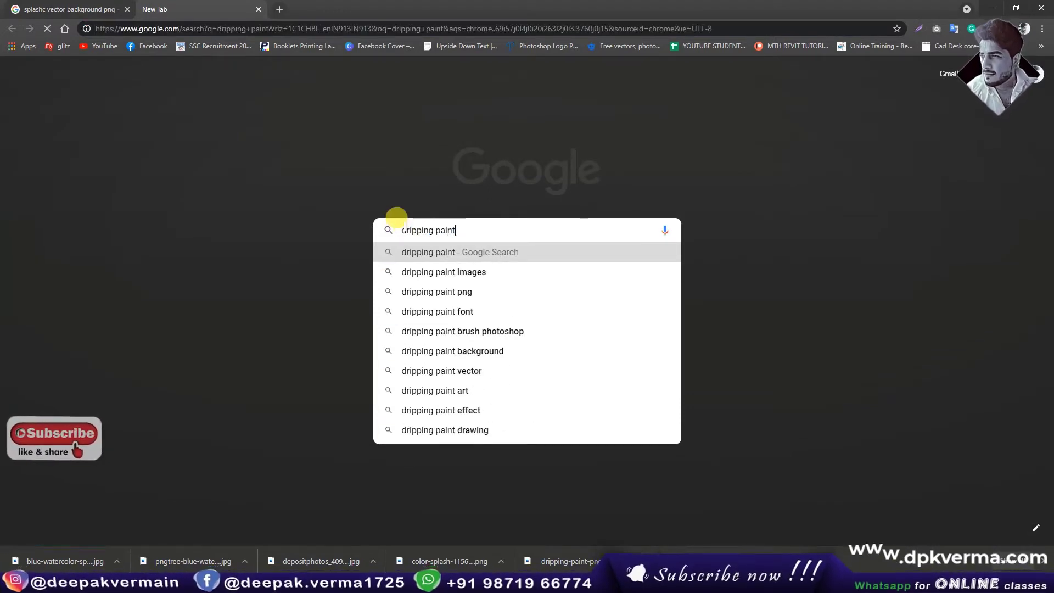
click(153, 119)
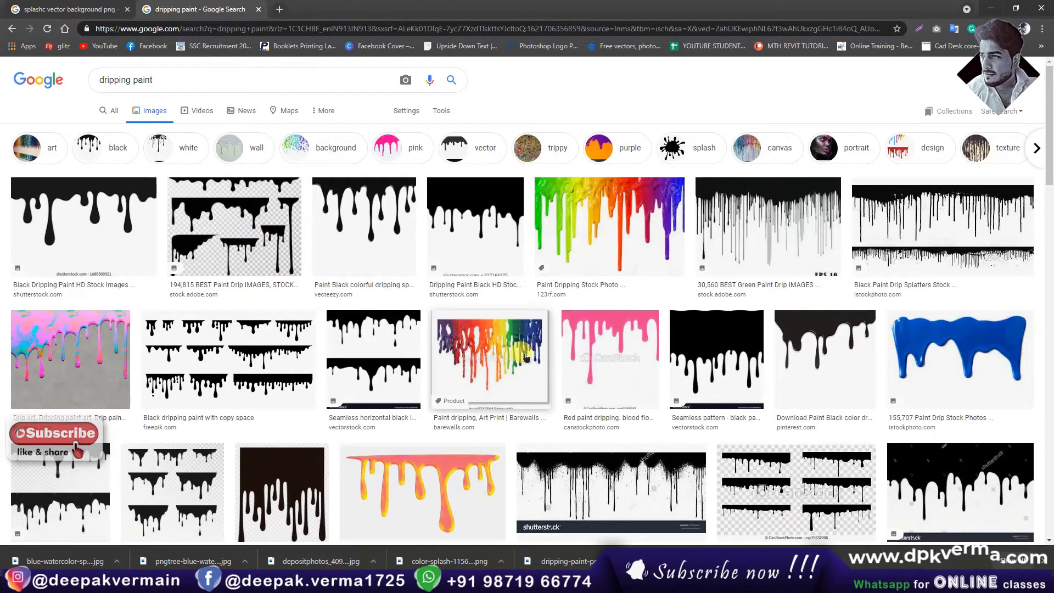
scroll(526, 357, down, 2)
scroll(286, 386, down, 2)
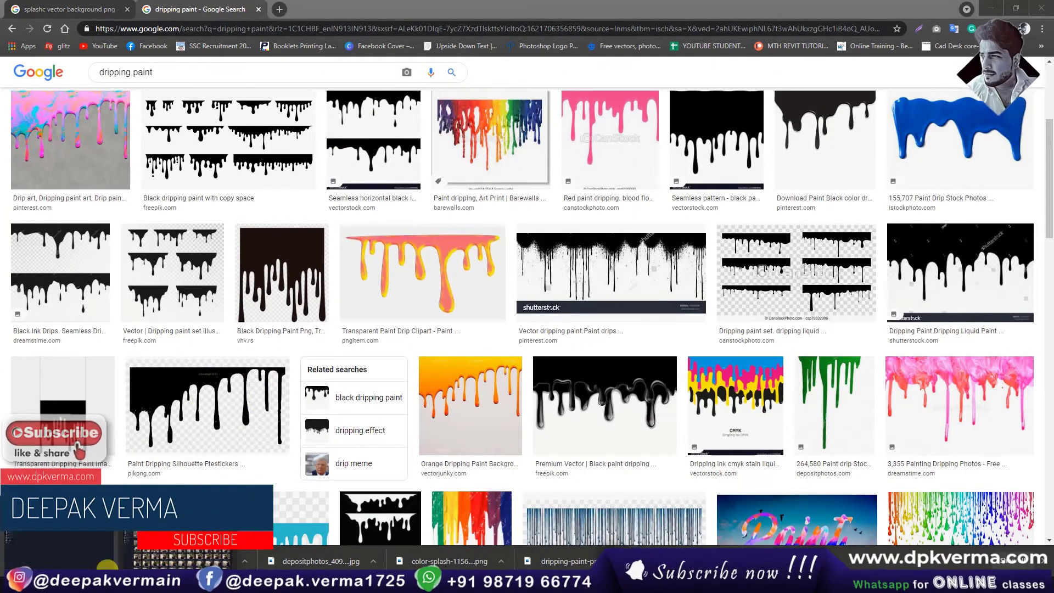
click(107, 566)
Step: Place dripping-paint-png.jpg onto the portrait canvas
drag(461, 106, 309, 568)
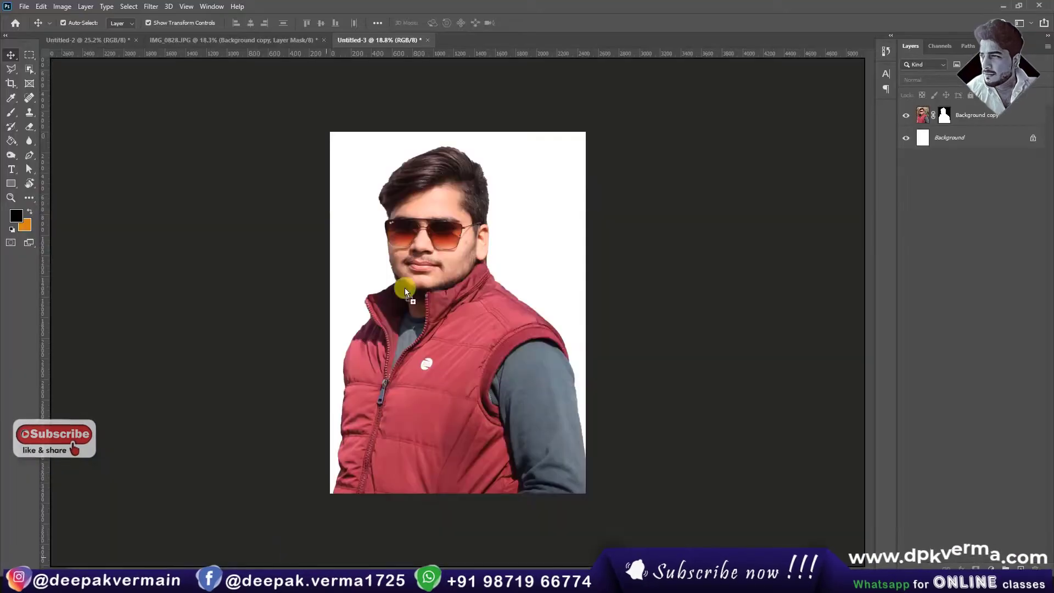
drag(318, 551, 433, 156)
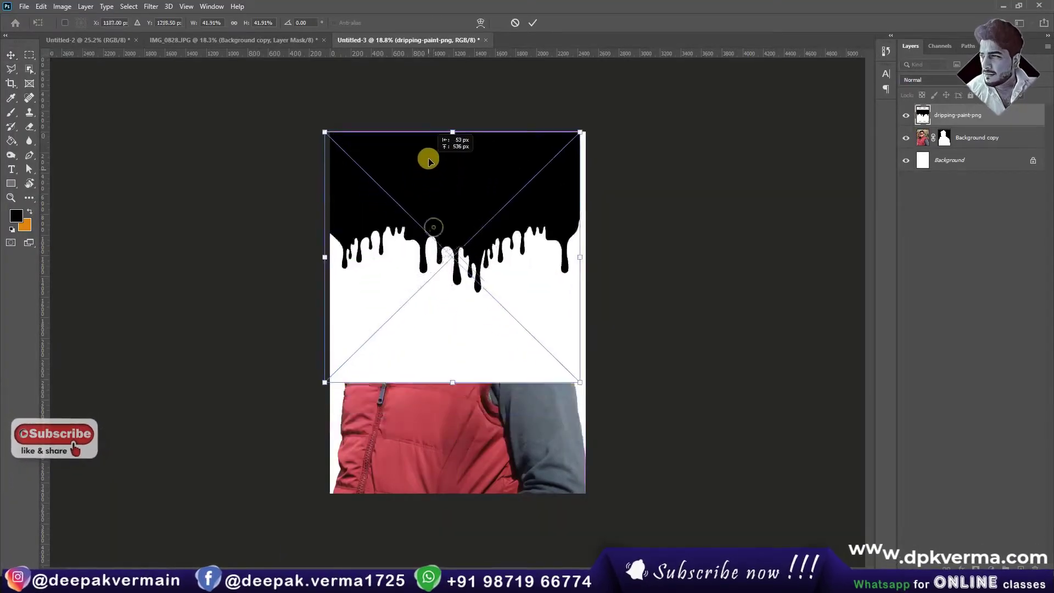
click(532, 22)
Step: Set the paint layer to Lighten, enlarge it to about 53%, then hide it
click(936, 80)
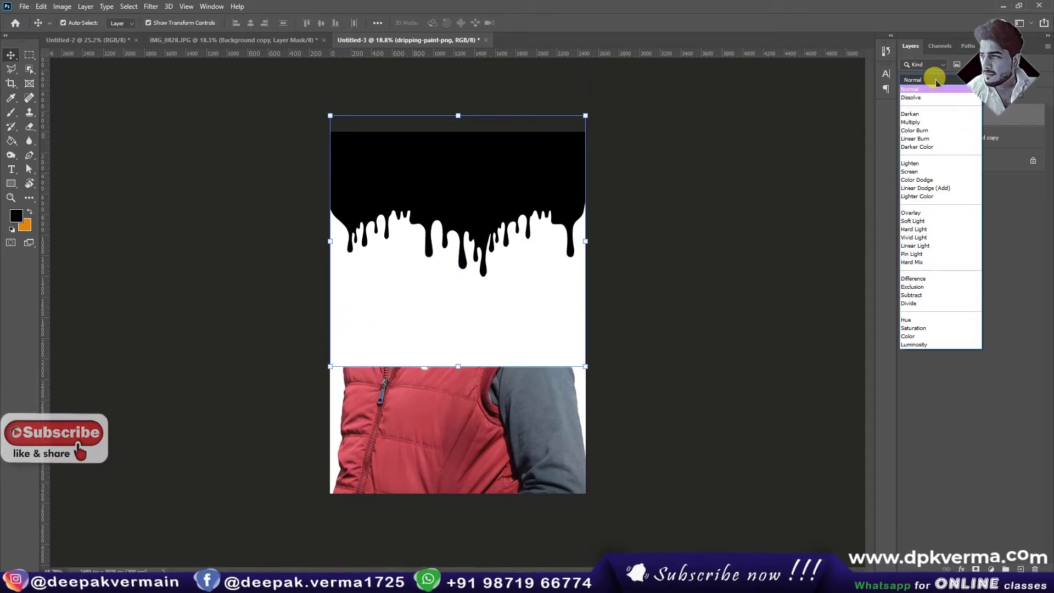
click(911, 164)
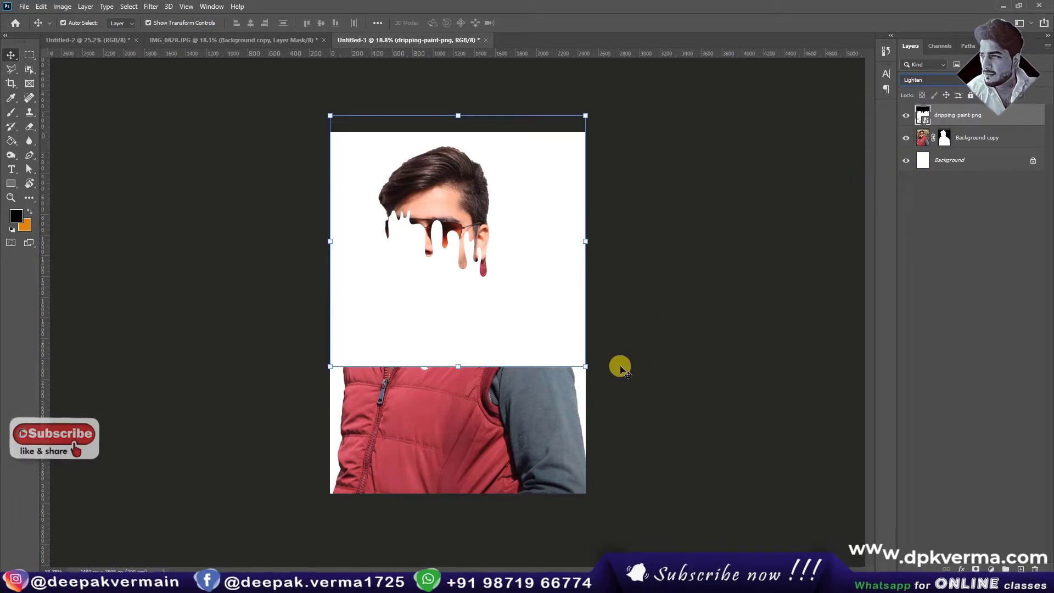
drag(586, 366, 653, 430)
mouse_move(470, 205)
mouse_down()
mouse_move(435, 237)
mouse_move(448, 215)
mouse_up()
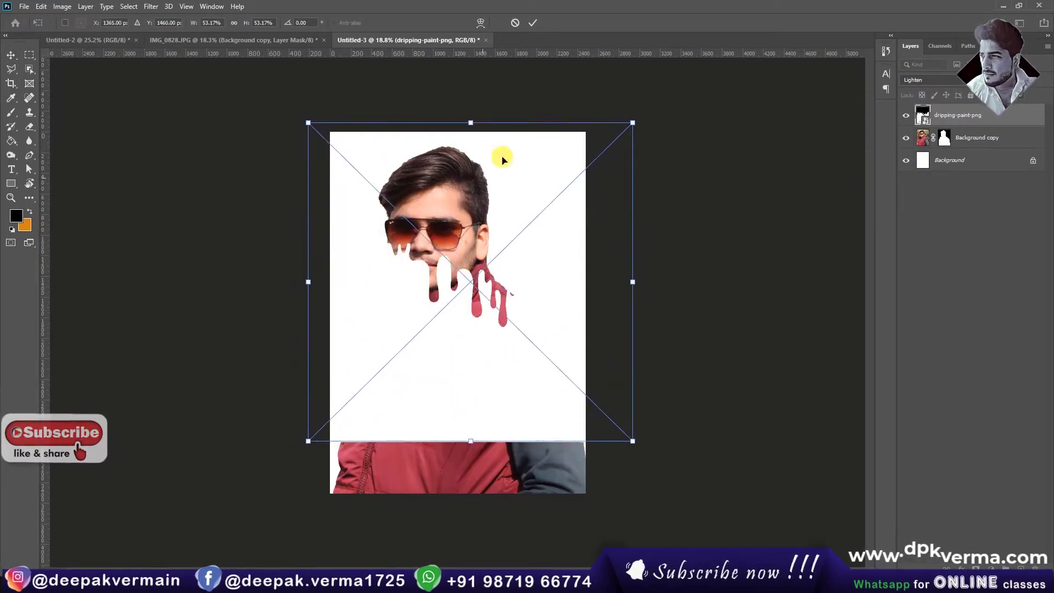
click(906, 115)
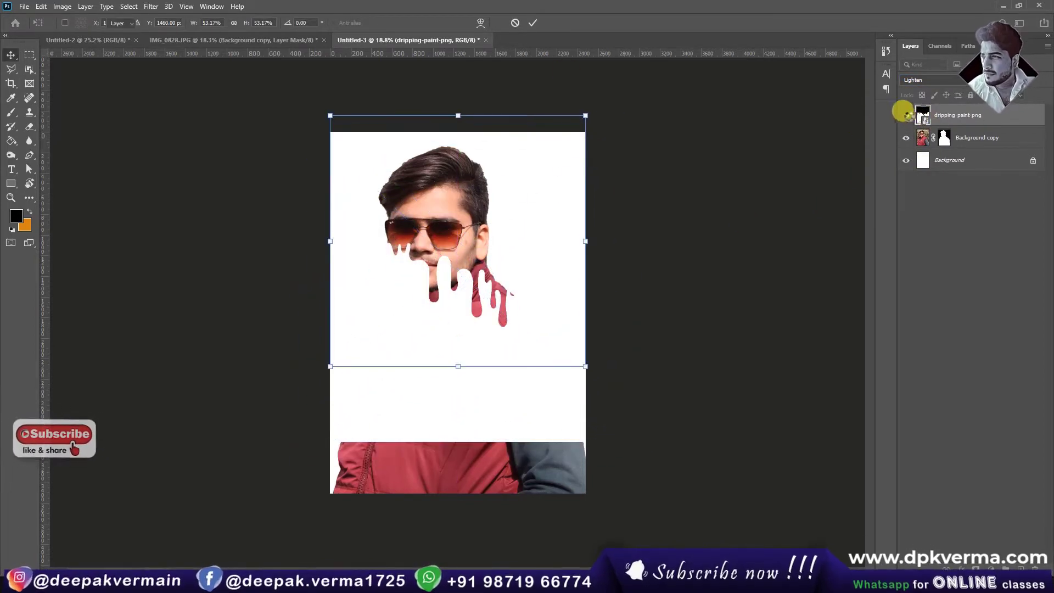
Step: Unlock and delete the original Background layer
click(979, 139)
click(971, 162)
click(1034, 162)
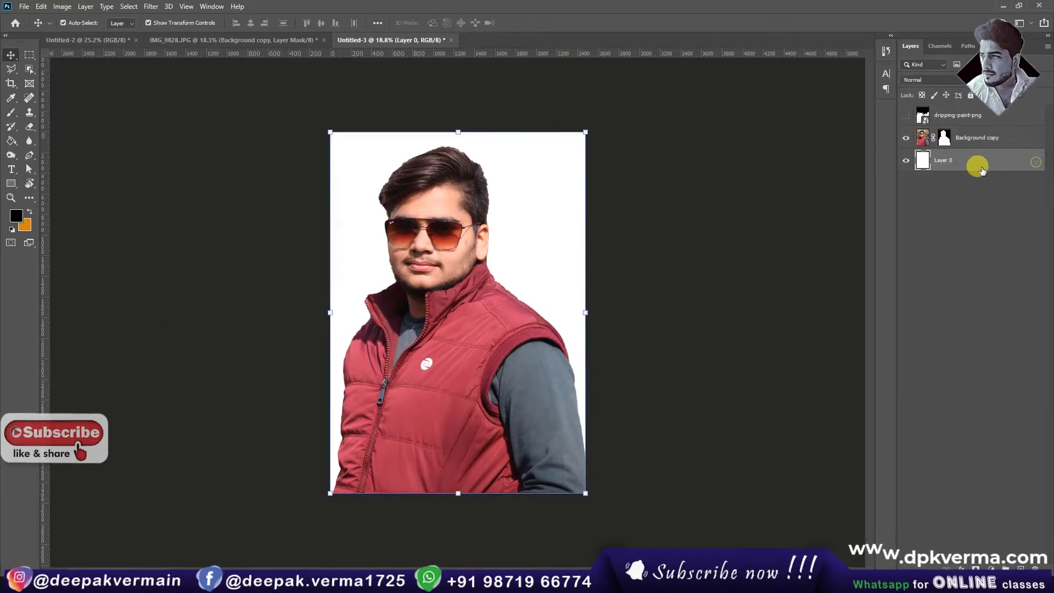
key(Delete)
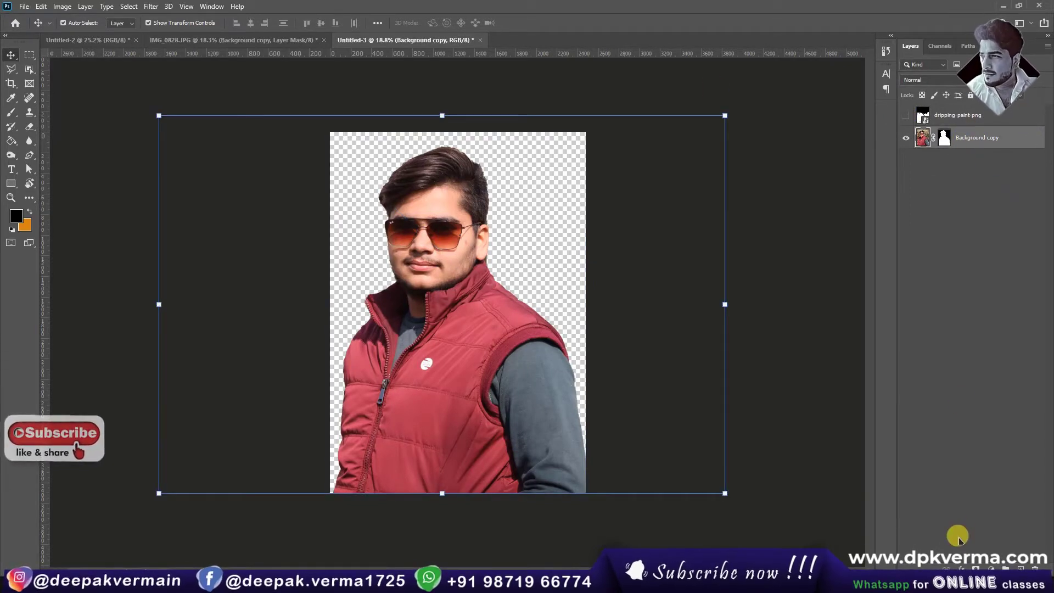
Step: Add a white Solid Color fill below Background copy and show the paint lowered over the vest
click(992, 569)
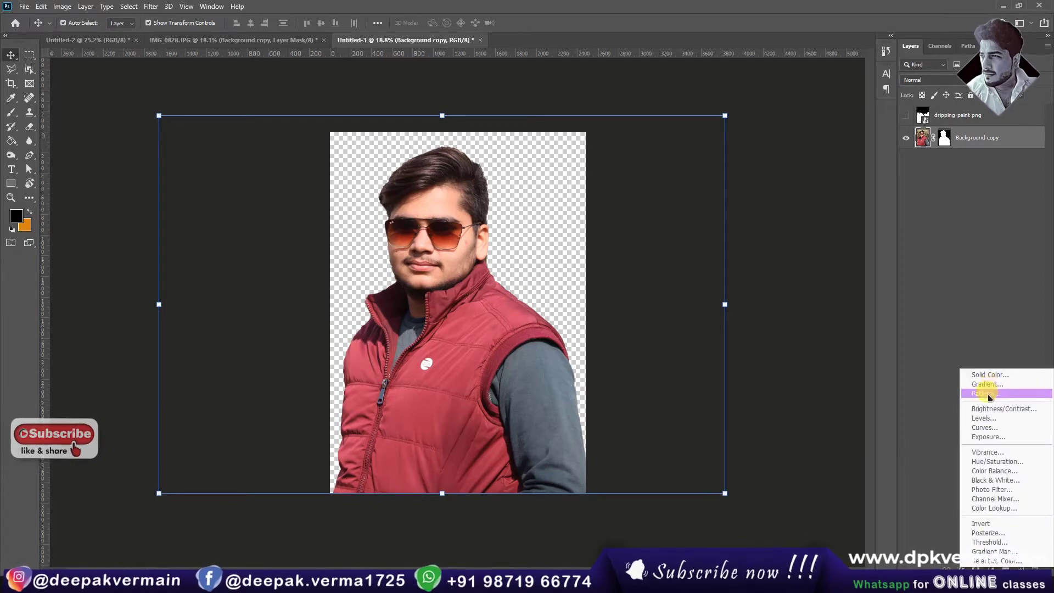
click(984, 378)
drag(116, 258, 45, 188)
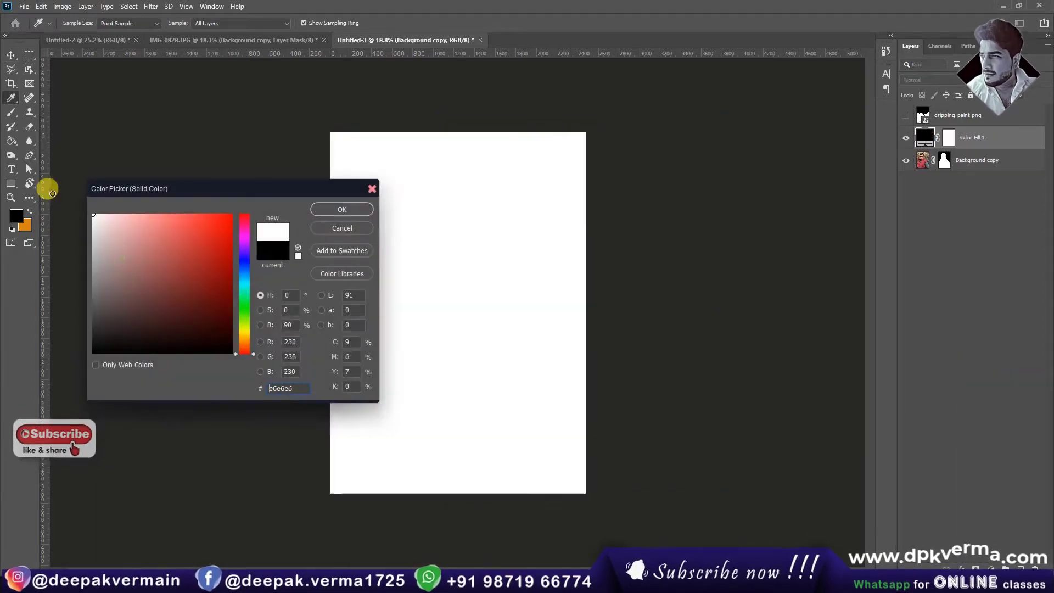
click(326, 209)
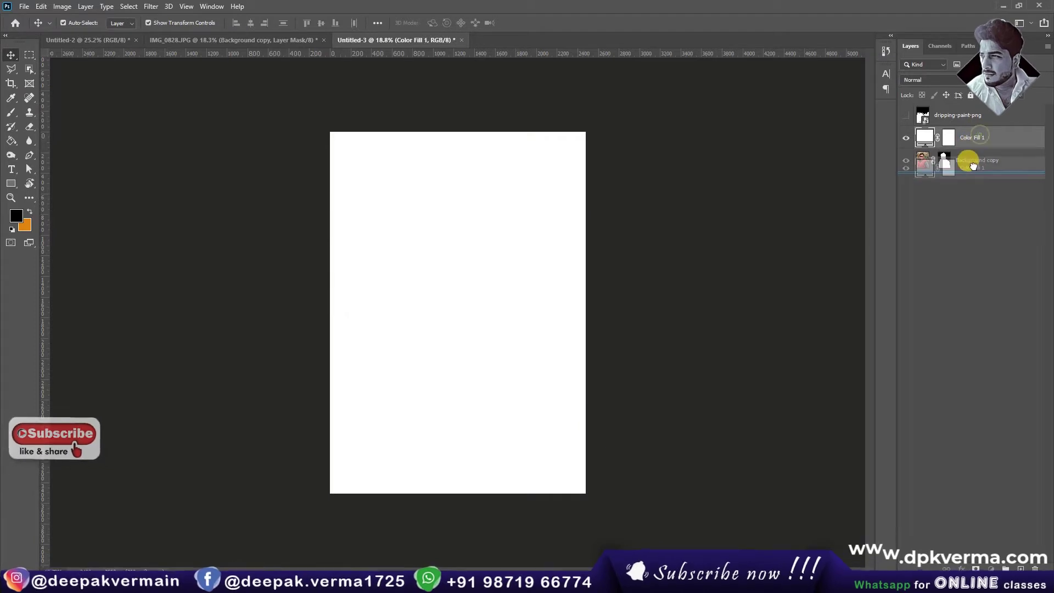
drag(969, 142, 974, 169)
click(906, 115)
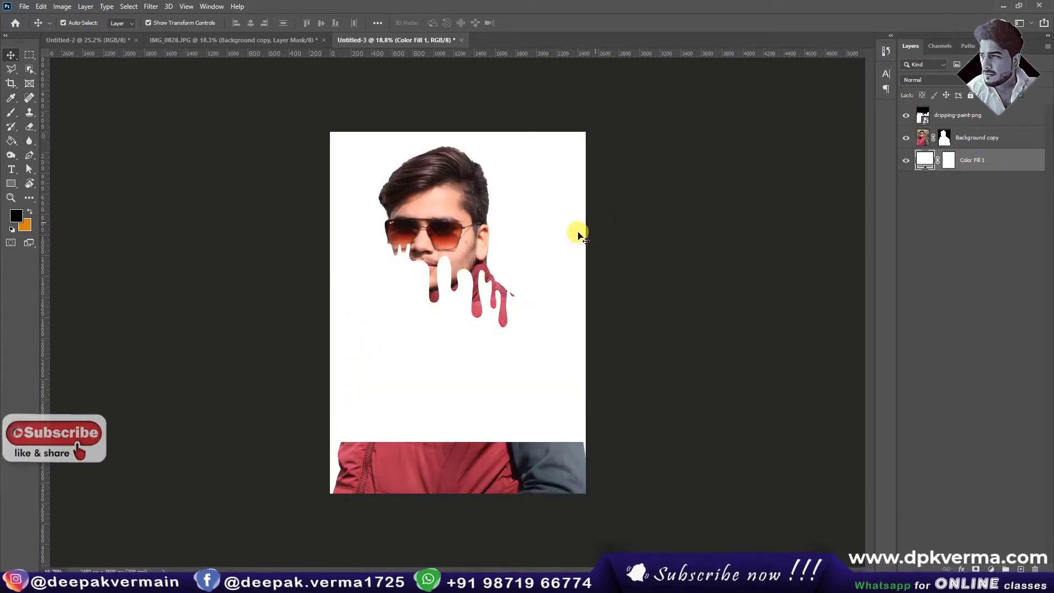
drag(464, 258, 447, 299)
Step: Free-transform the dripping-paint layer to about 67% so drips start lower on the vest
key(ctrl+t)
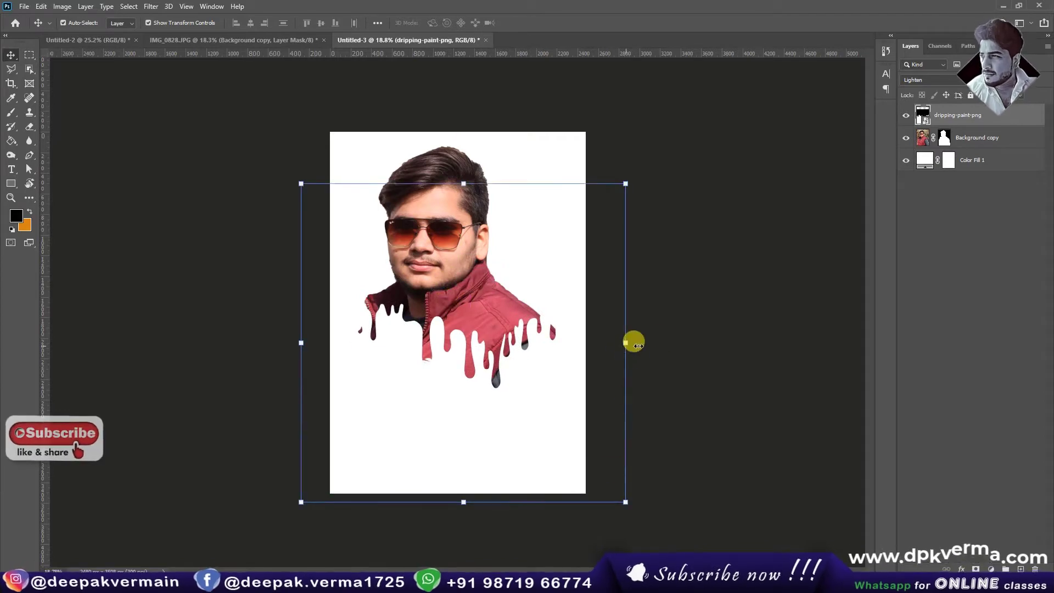
drag(301, 344, 206, 354)
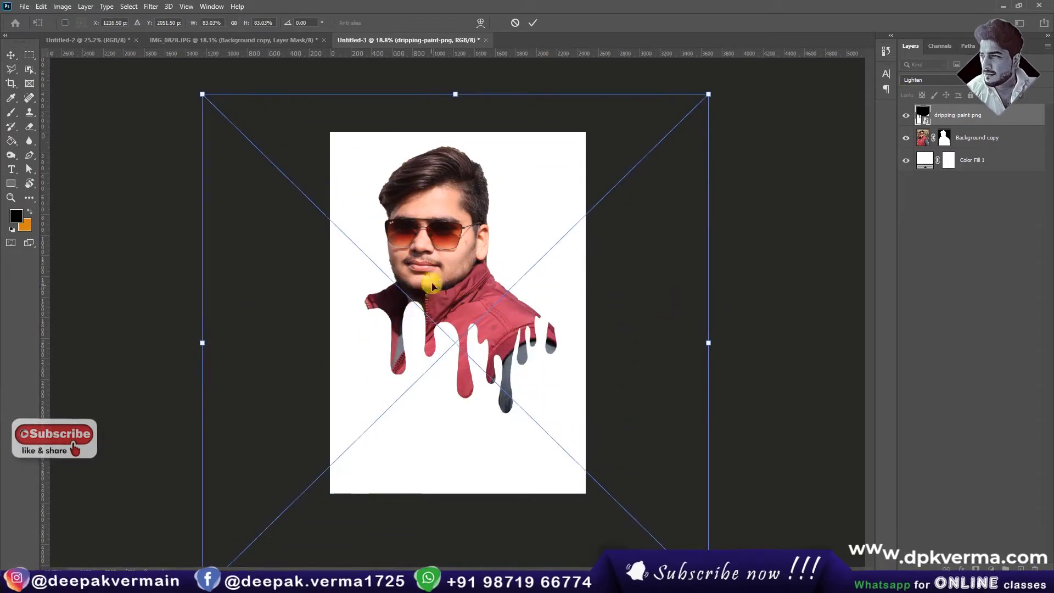
drag(426, 282, 475, 314)
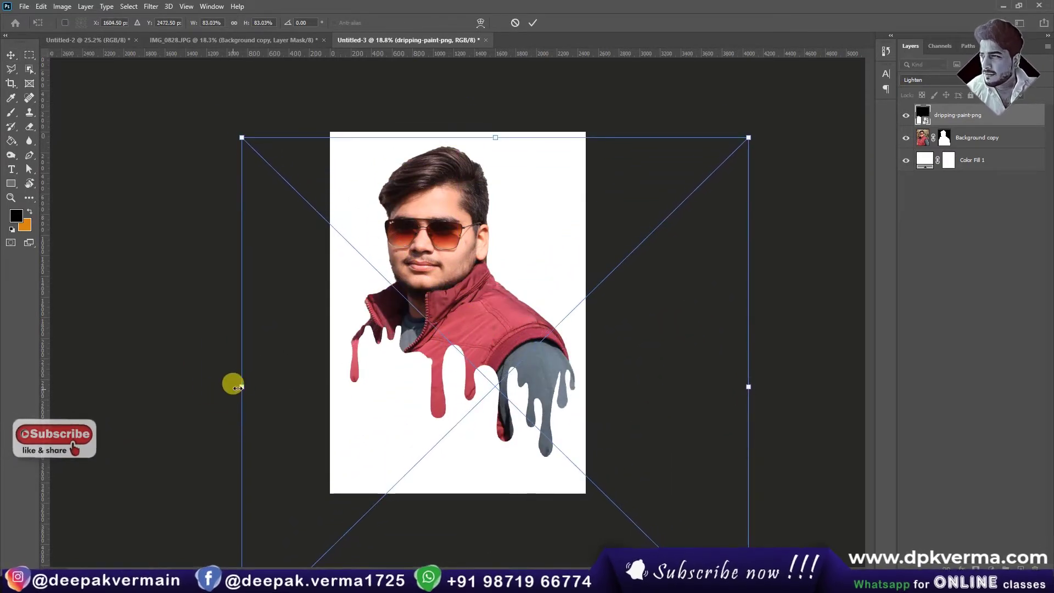
drag(242, 387, 329, 387)
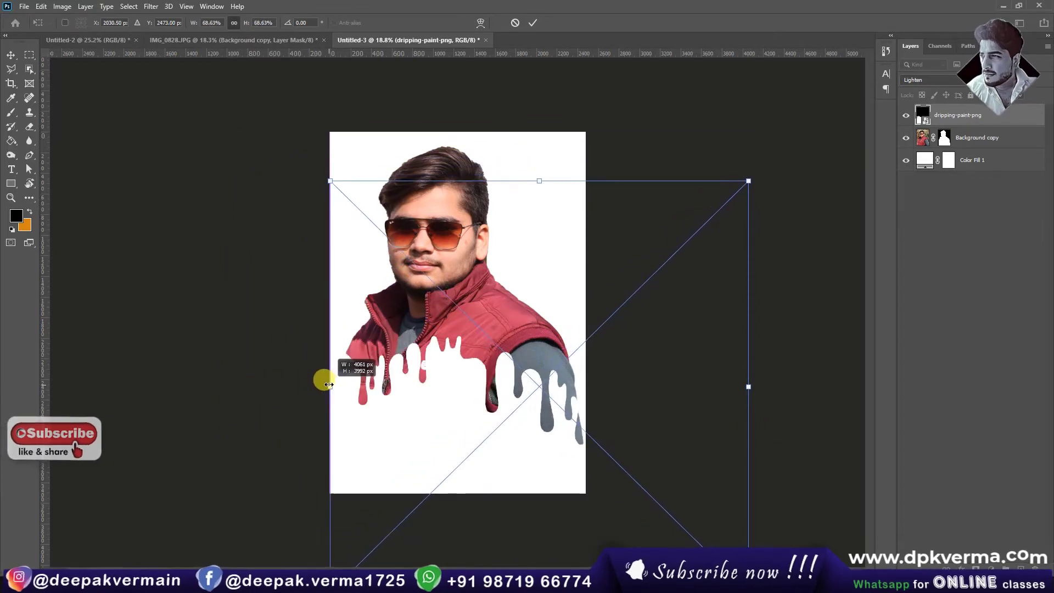
drag(502, 356, 468, 332)
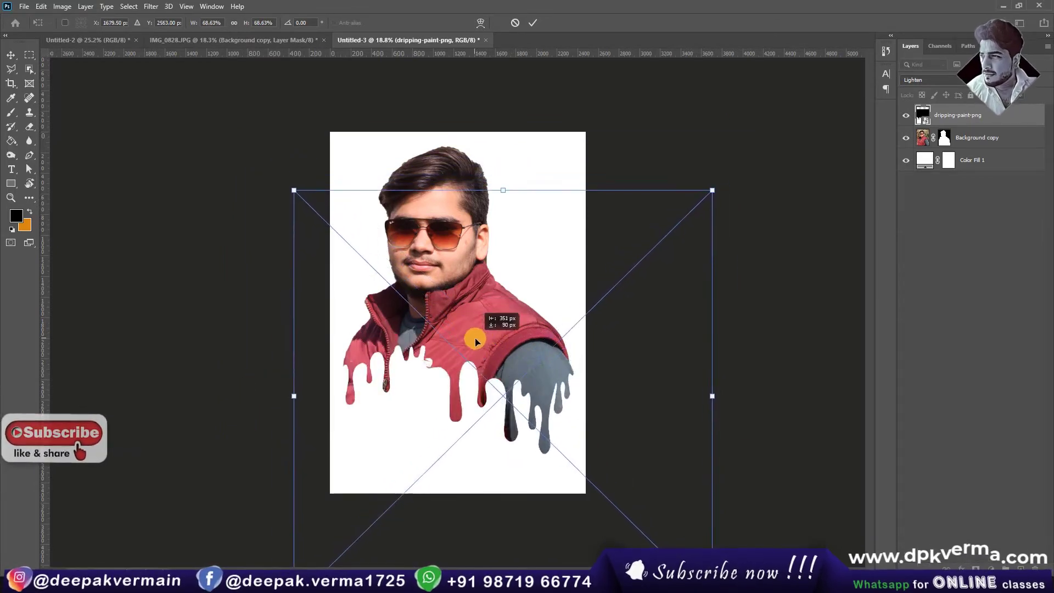
drag(468, 332, 483, 357)
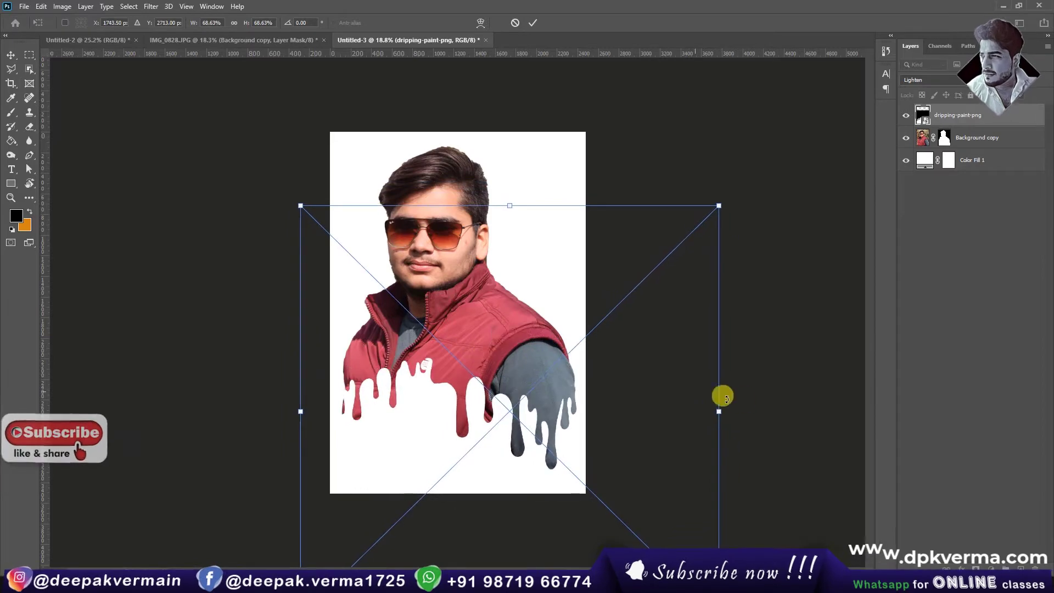
drag(718, 419, 708, 389)
drag(494, 357, 416, 361)
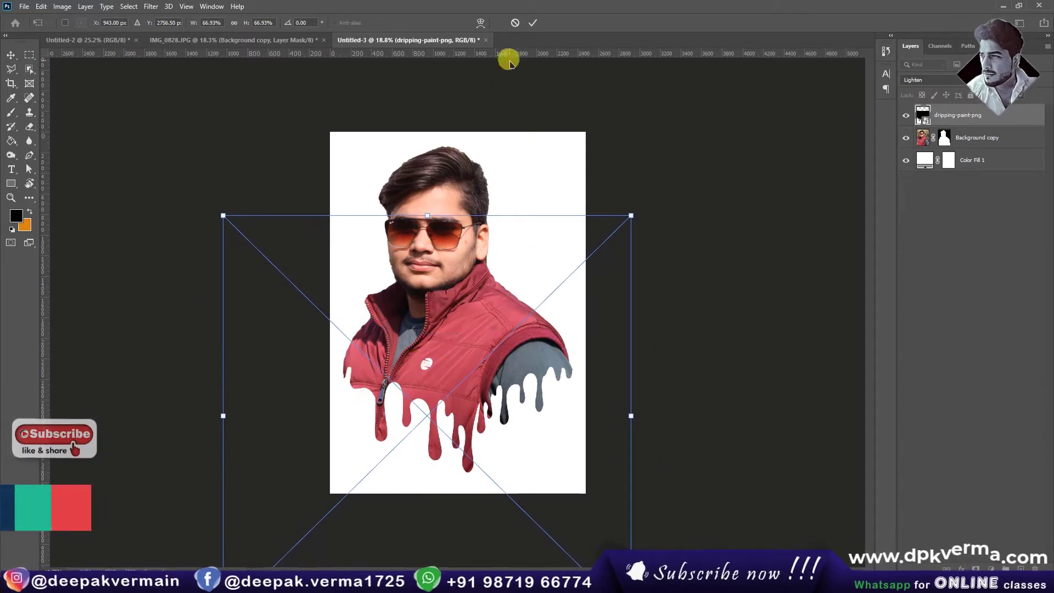
click(532, 23)
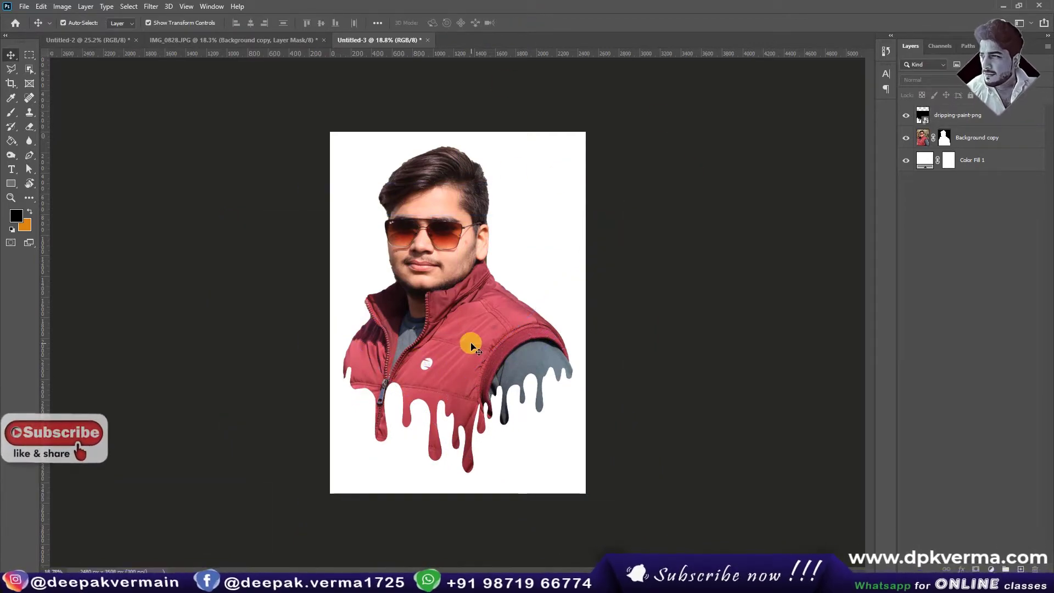
Step: Browse Google Images splash background results for a blue watercolor splash
key(alt+Tab)
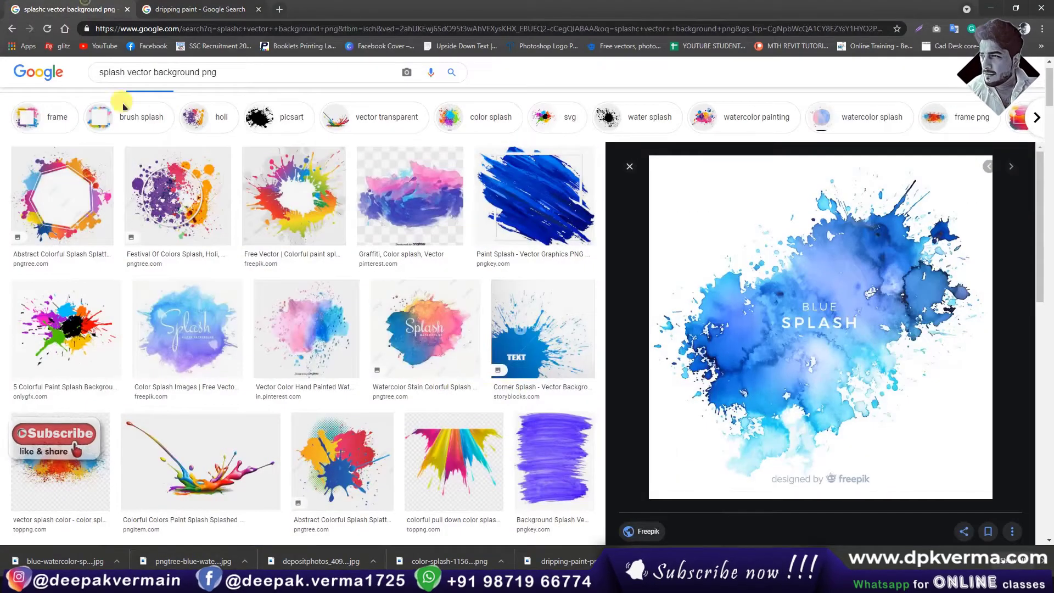
click(112, 73)
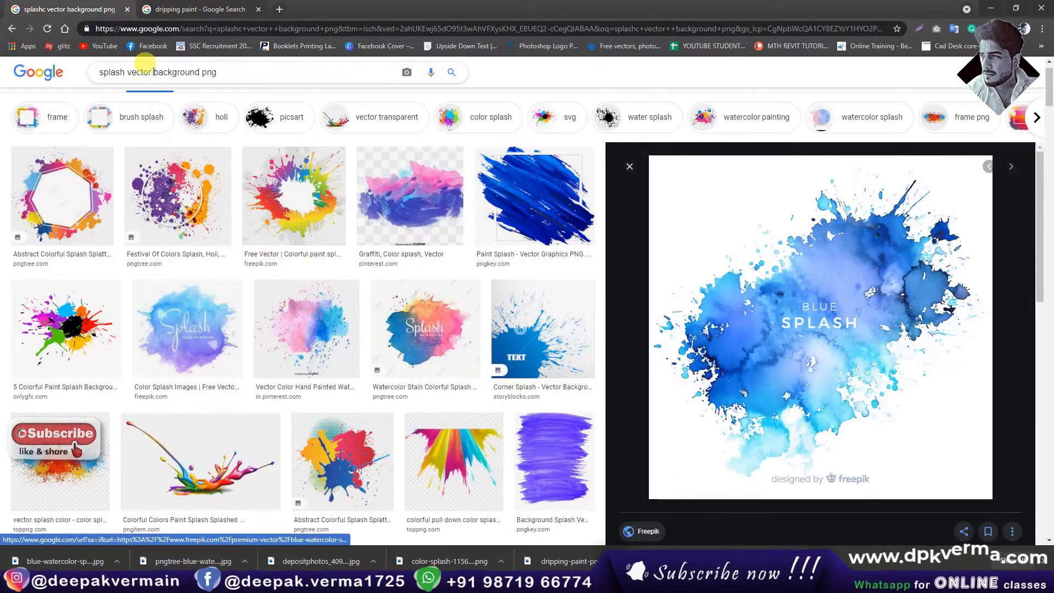
click(218, 72)
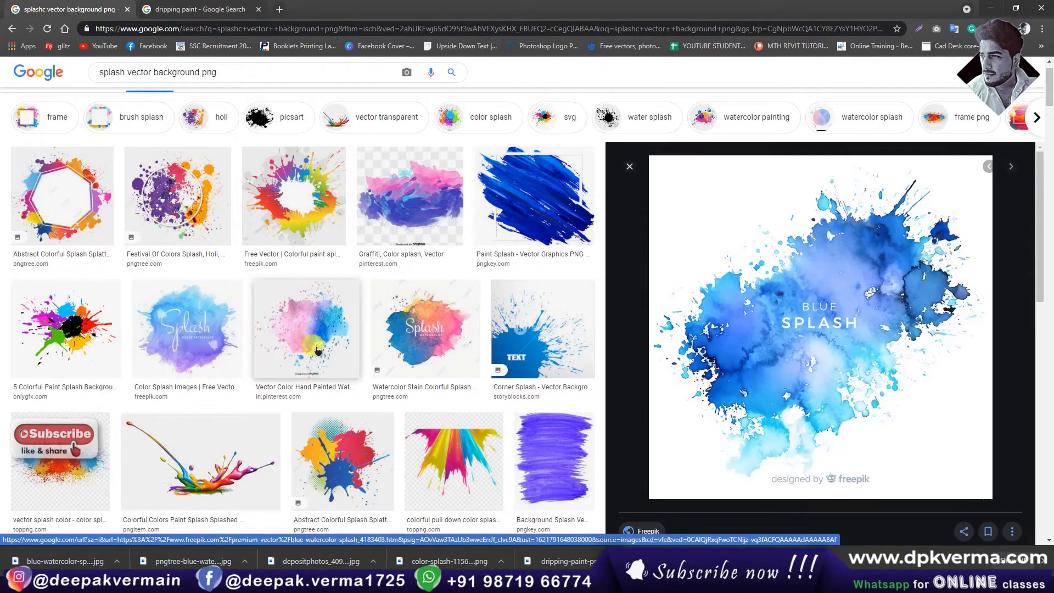
scroll(322, 328, down, 2)
scroll(323, 327, down, 1)
scroll(212, 273, up, 2)
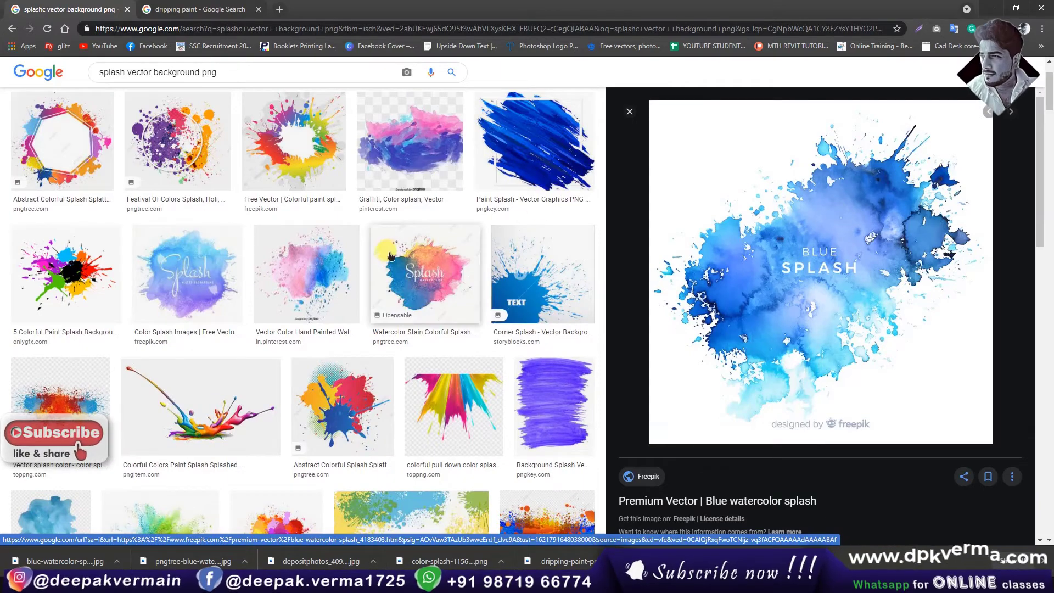
Step: Save the blue watercolor splash to the lesson folder and open it in Photoshop
right_click(814, 230)
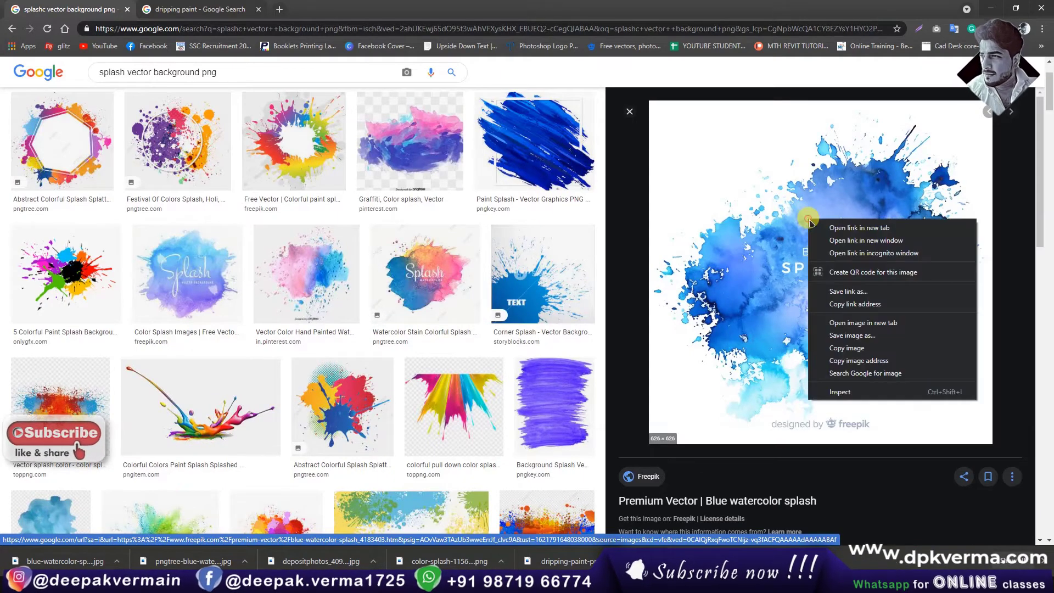
click(828, 323)
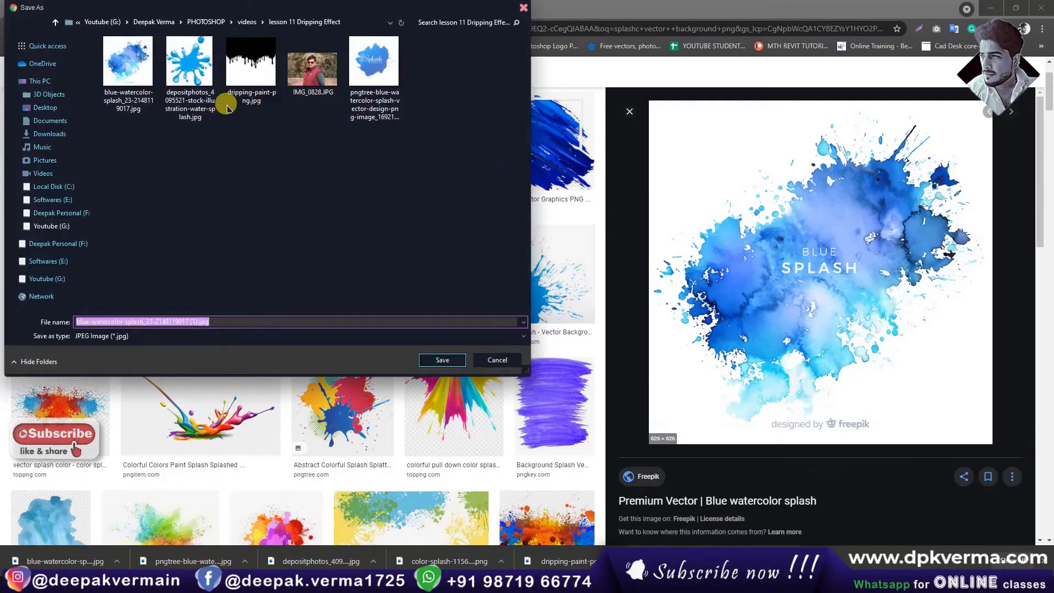
click(524, 8)
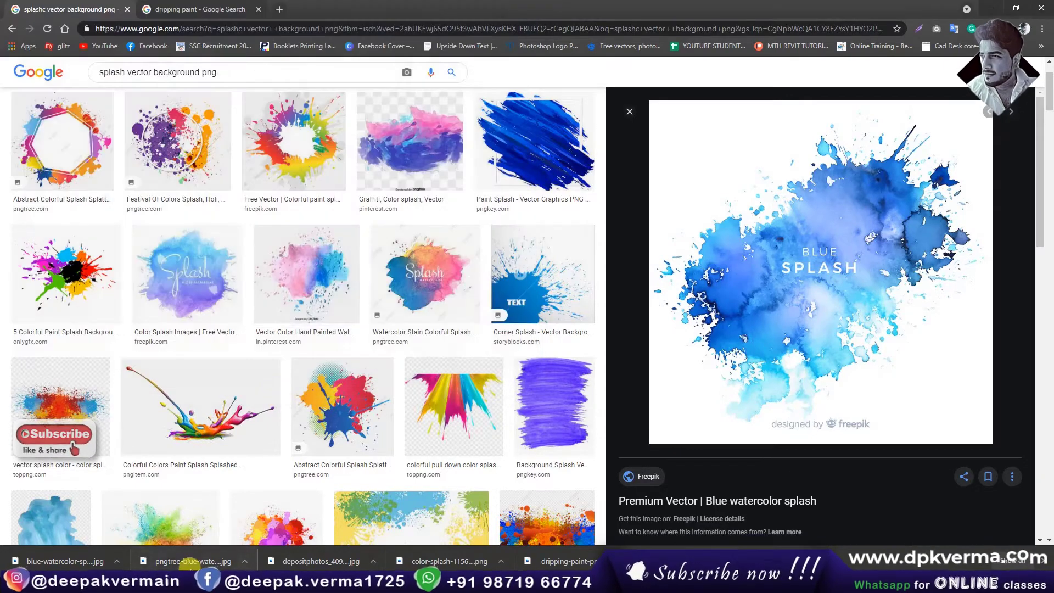
click(60, 524)
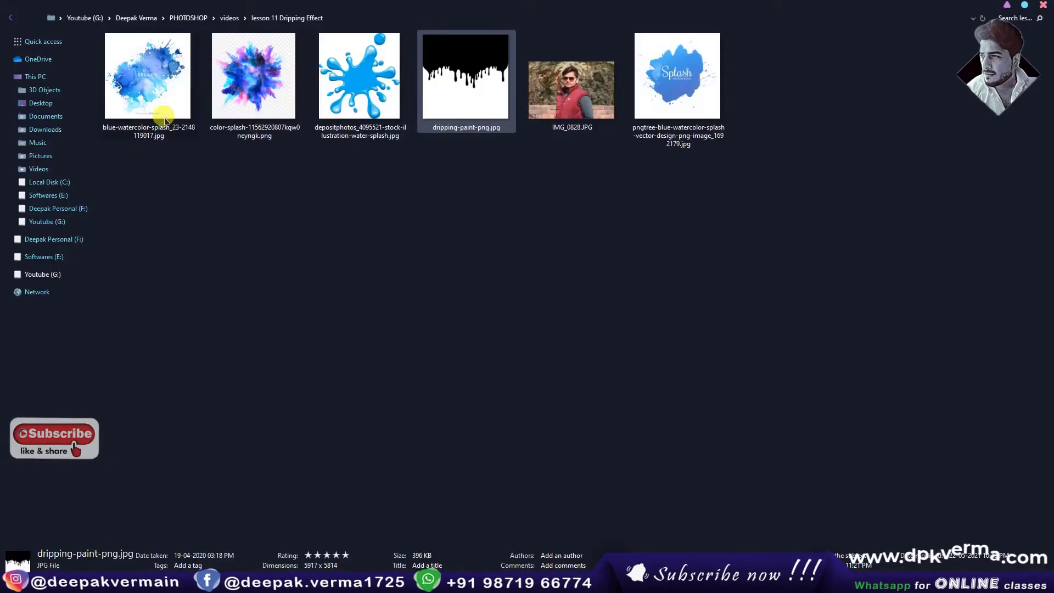
drag(140, 106, 323, 587)
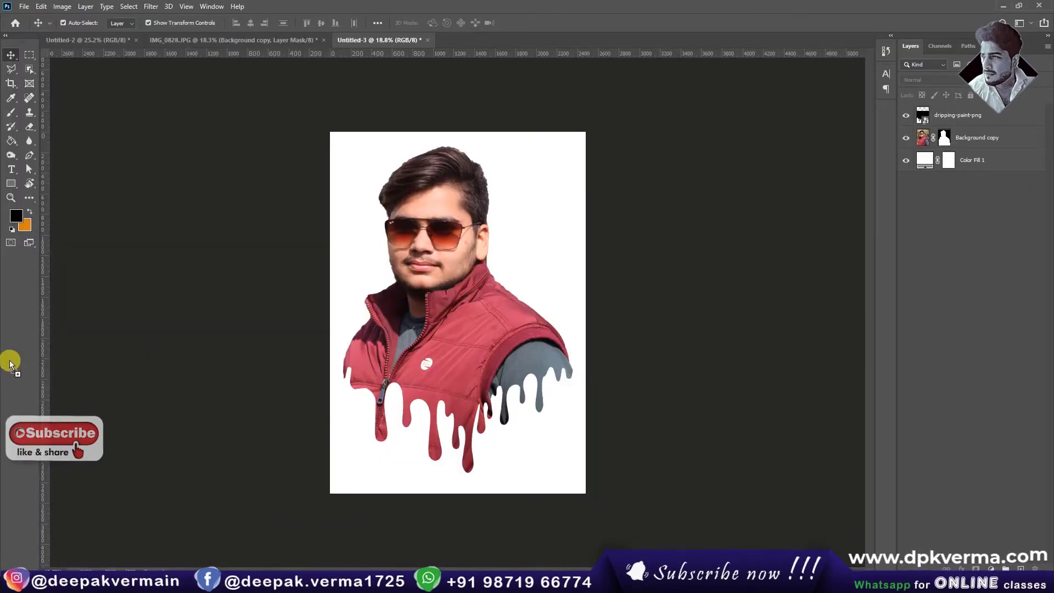
drag(322, 588, 12, 365)
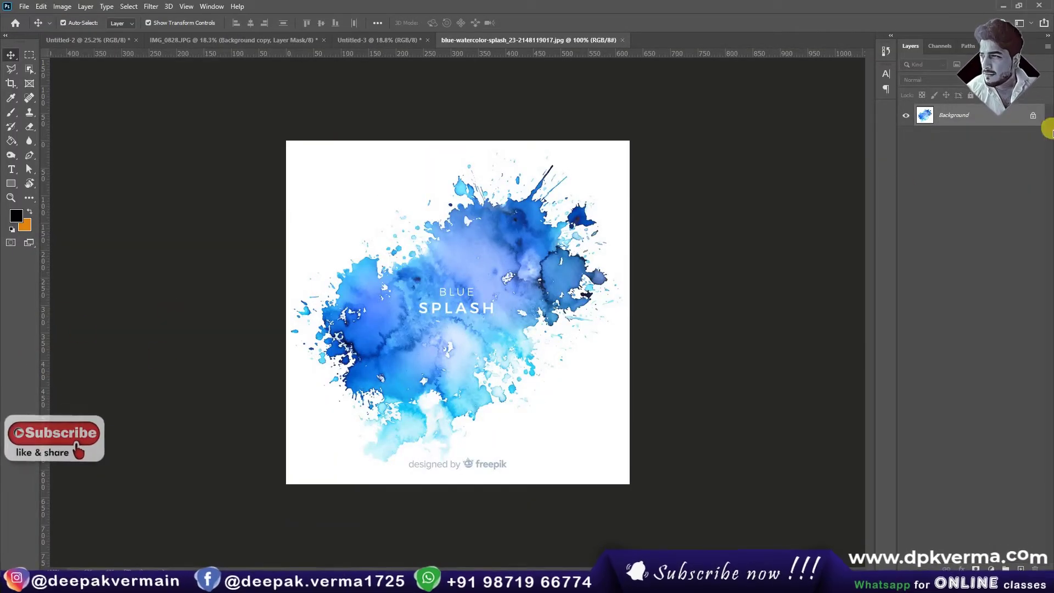
Step: Unlock the splash layer and delete its white background with the Magic Wand
click(1032, 117)
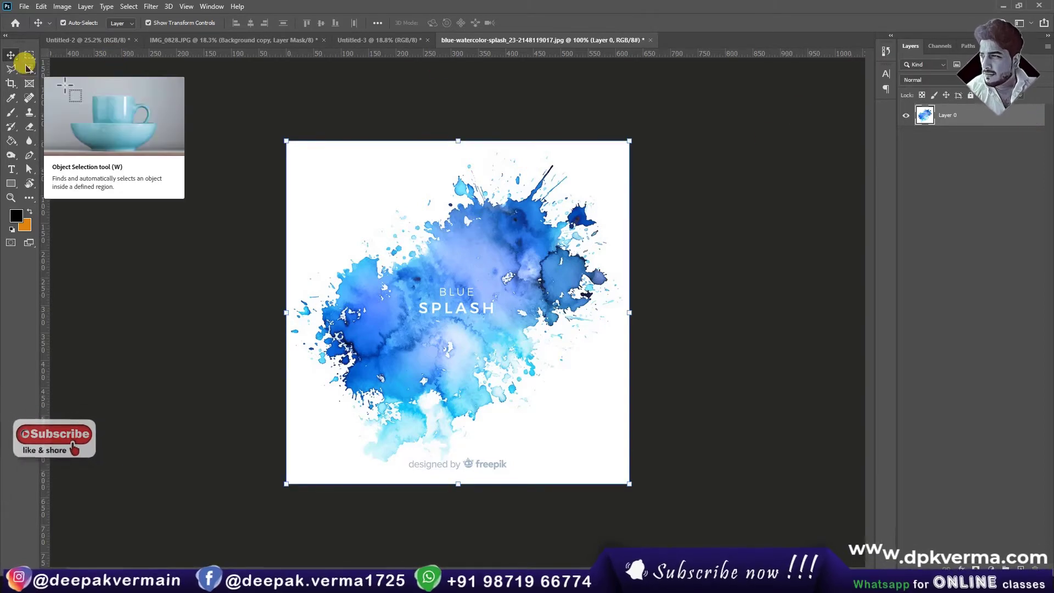
click(29, 69)
click(70, 92)
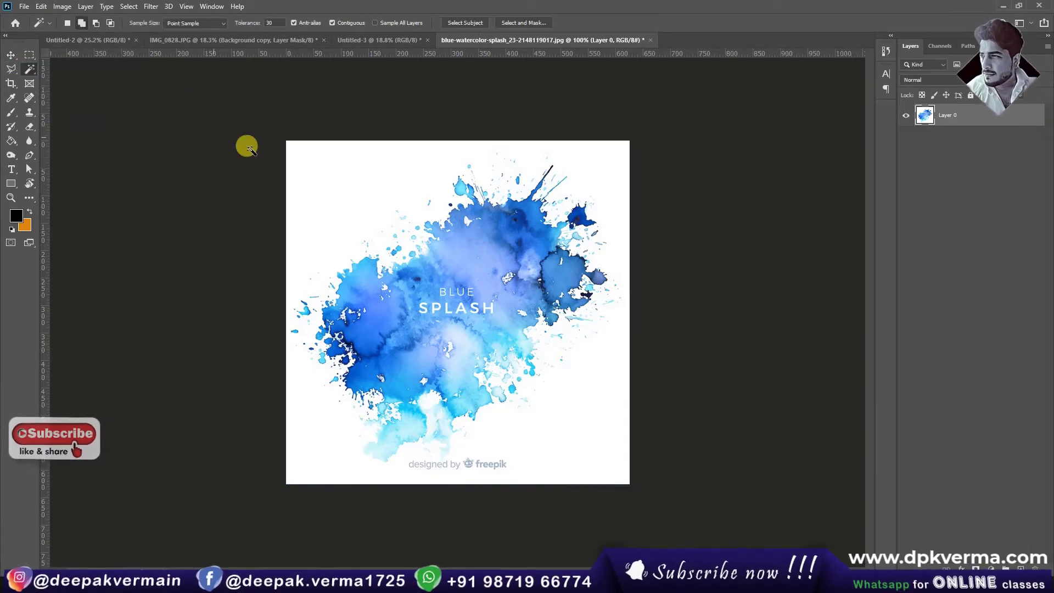
click(323, 174)
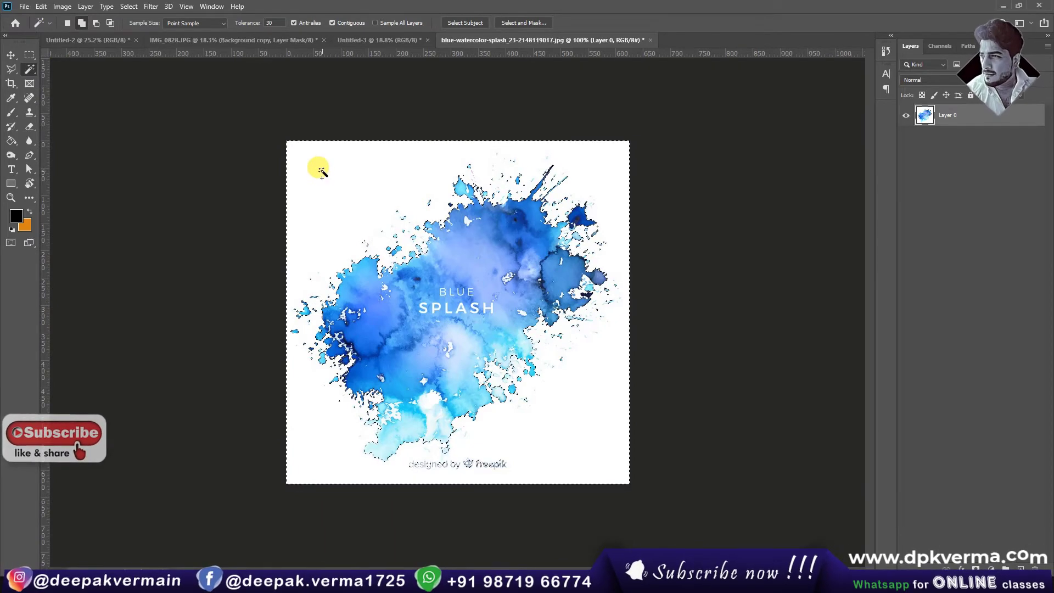
key(Delete)
key(ctrl+d)
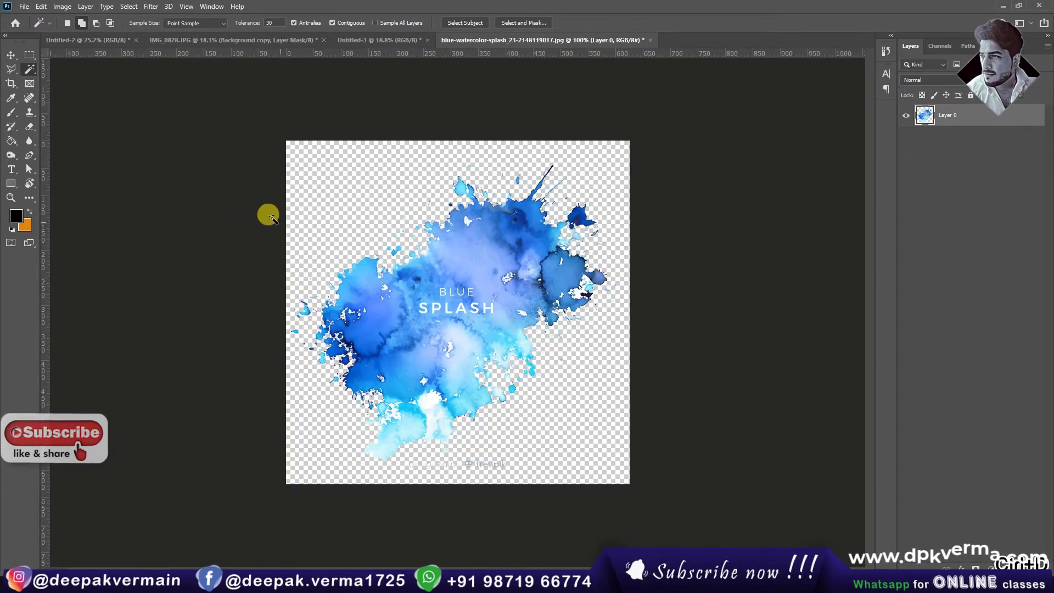
Step: Remove the freepik credit line at the bottom and shift the splash slightly up
click(28, 57)
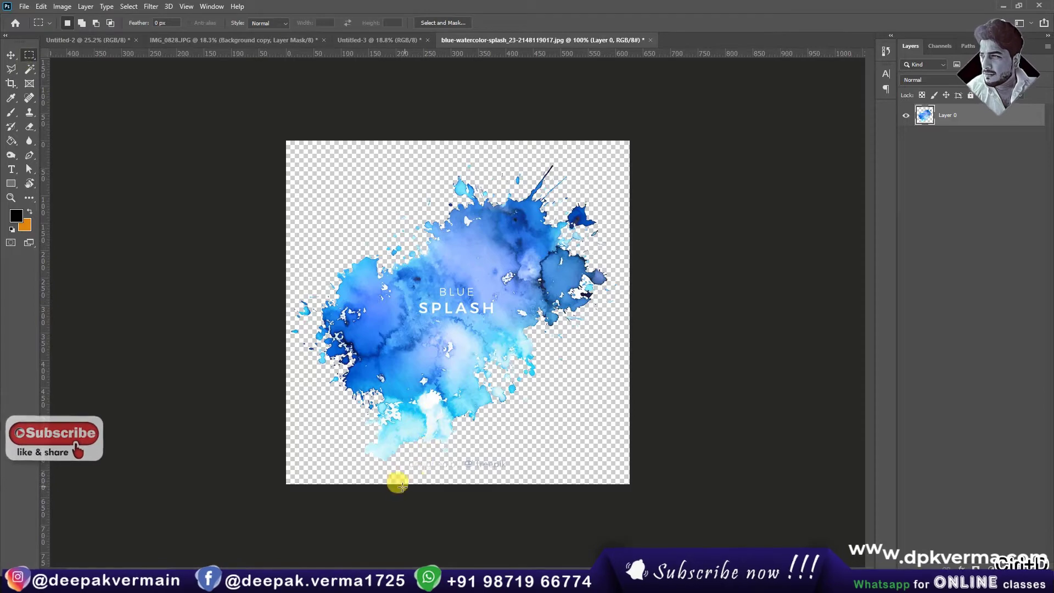
drag(395, 485, 540, 455)
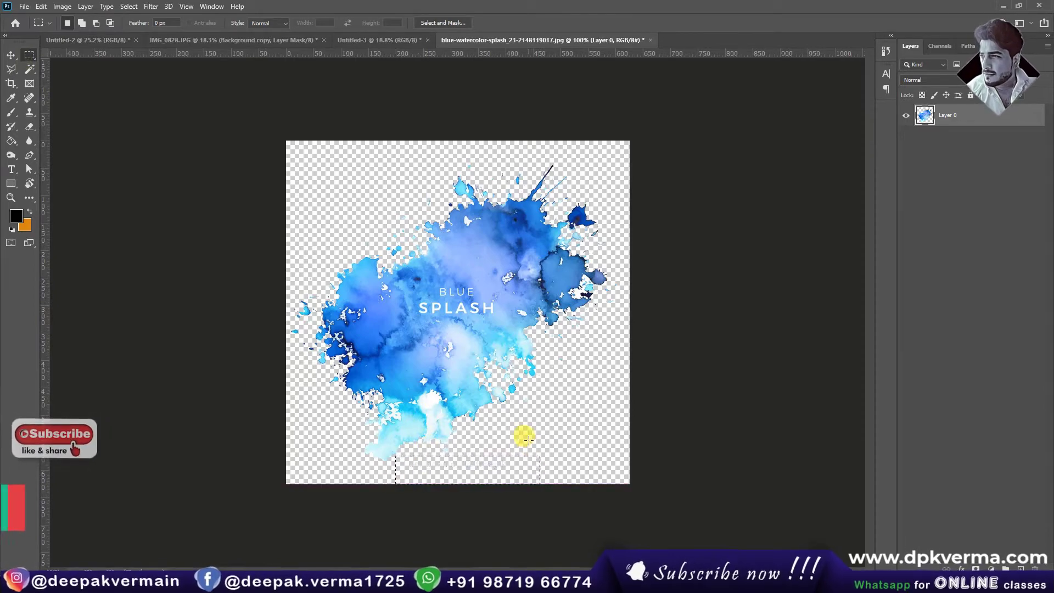
key(ctrl+d)
click(11, 55)
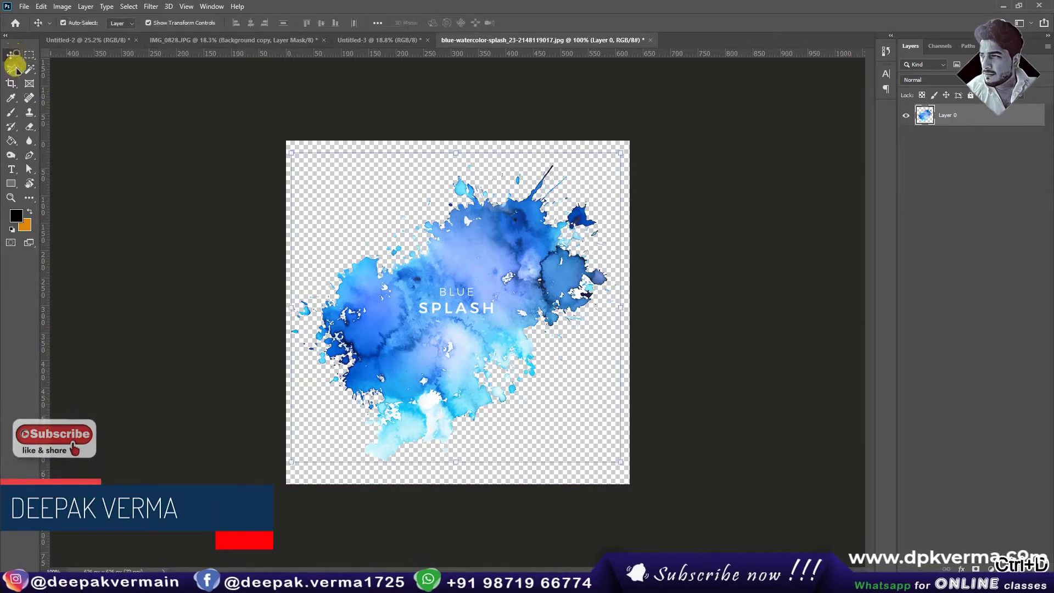
drag(447, 338, 442, 326)
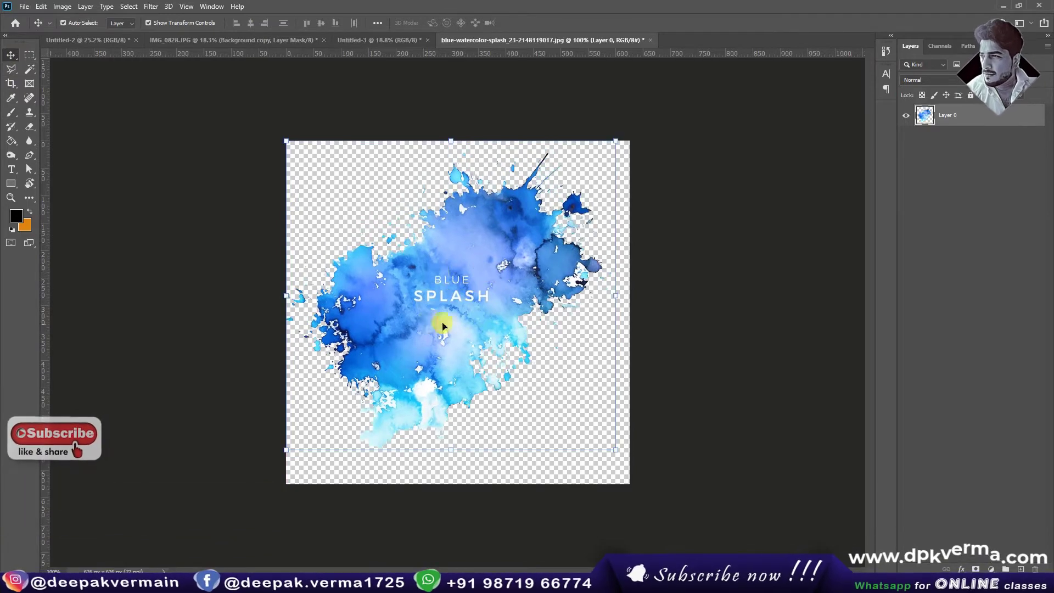
Step: Remove the BLUE SPLASH lettering from the splash image with a Content-Aware fill
click(29, 55)
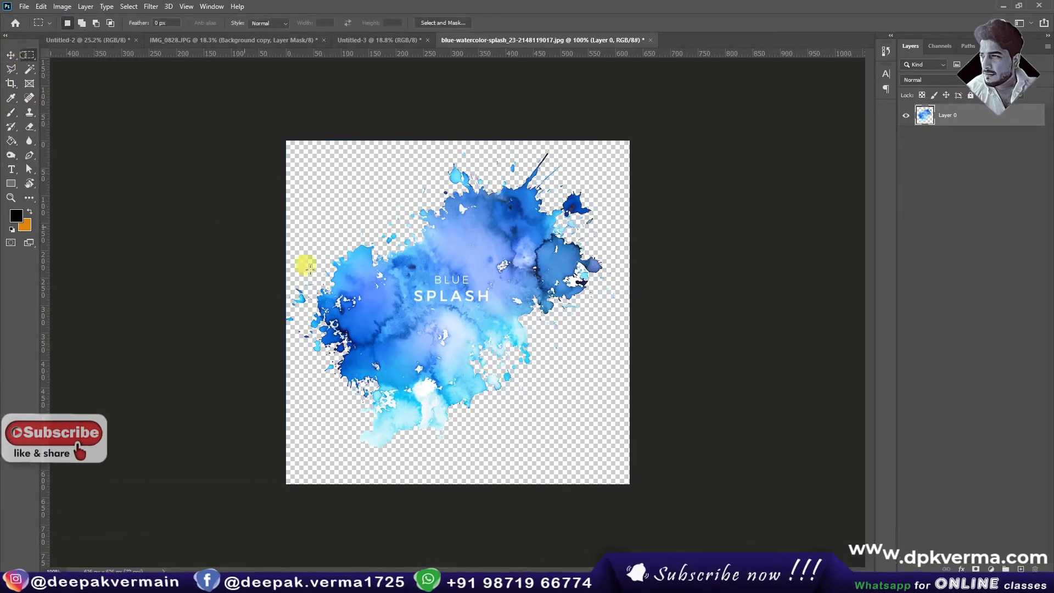
mouse_move(424, 277)
mouse_down()
mouse_move(490, 298)
mouse_move(493, 309)
mouse_up()
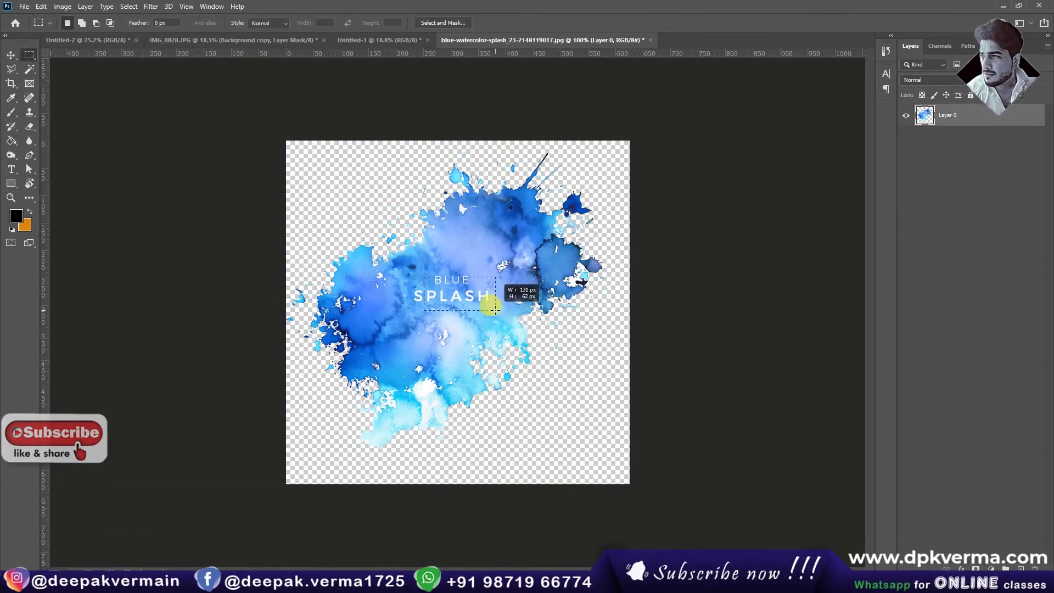
mouse_move(409, 265)
mouse_down()
mouse_move(466, 280)
mouse_move(492, 309)
mouse_up()
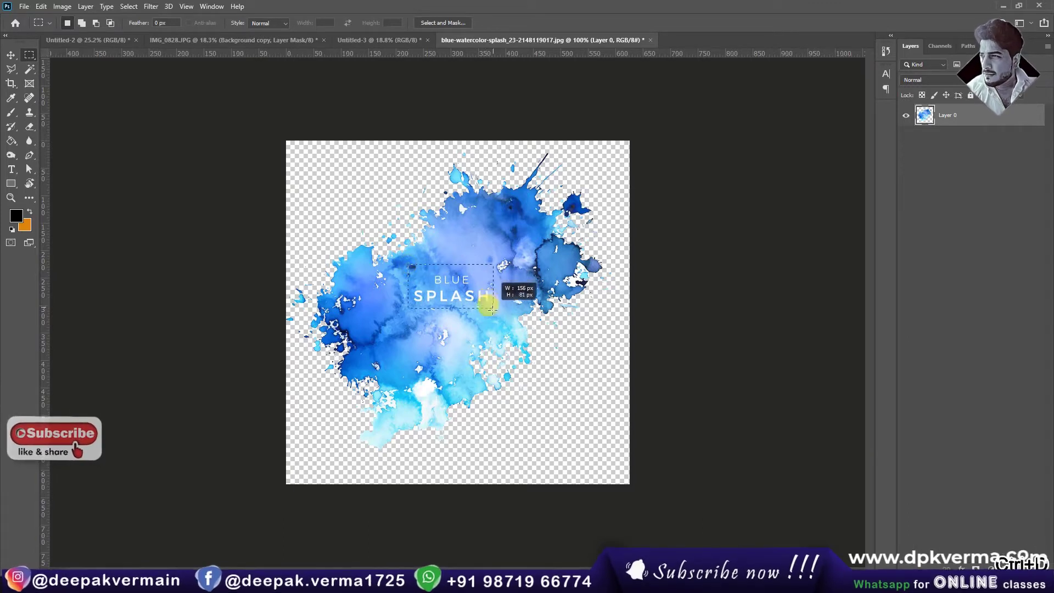
right_click(463, 291)
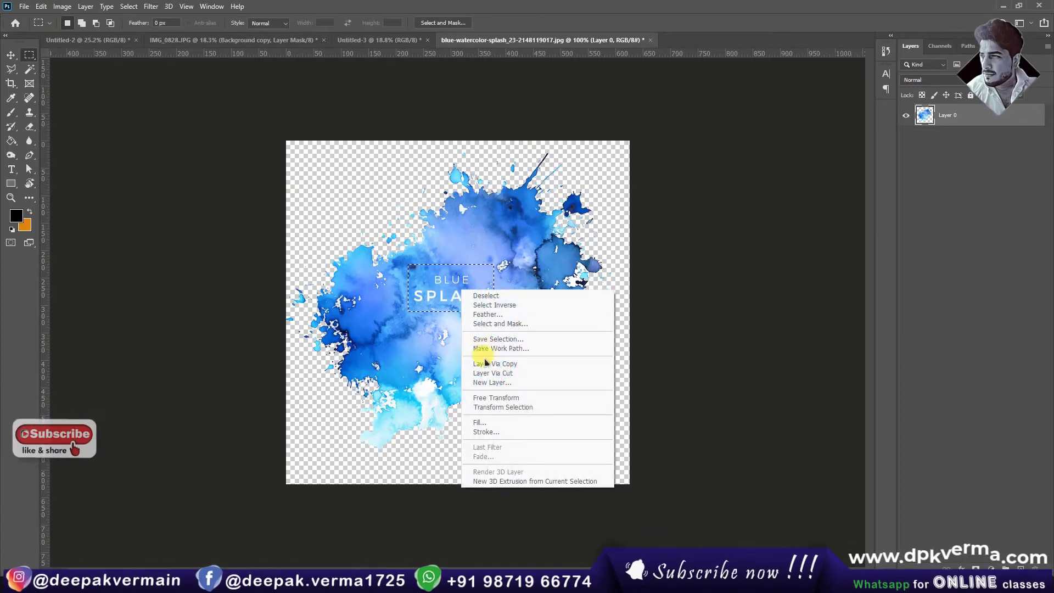
click(479, 422)
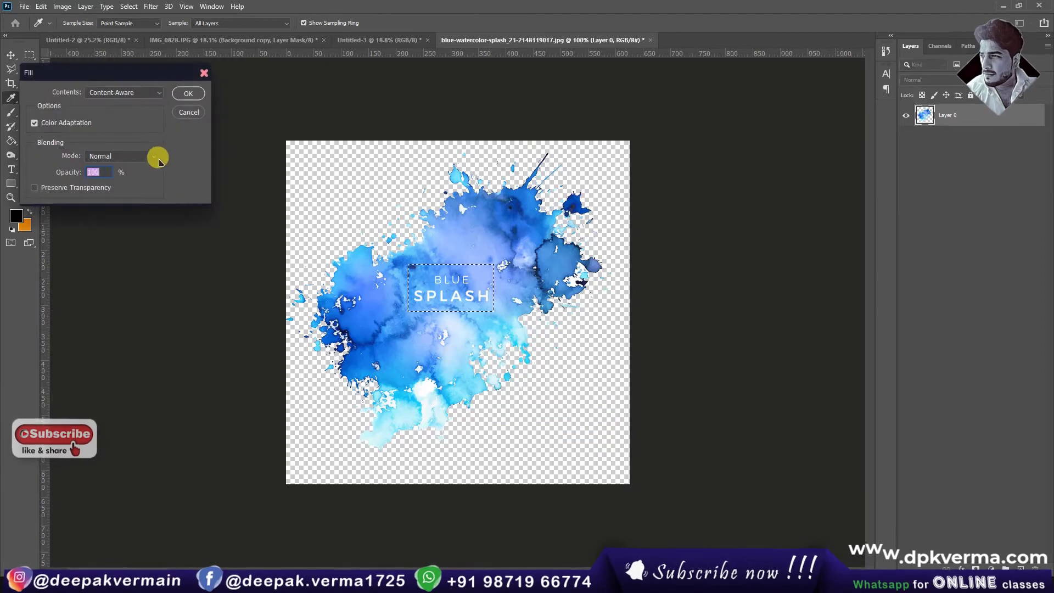
click(189, 93)
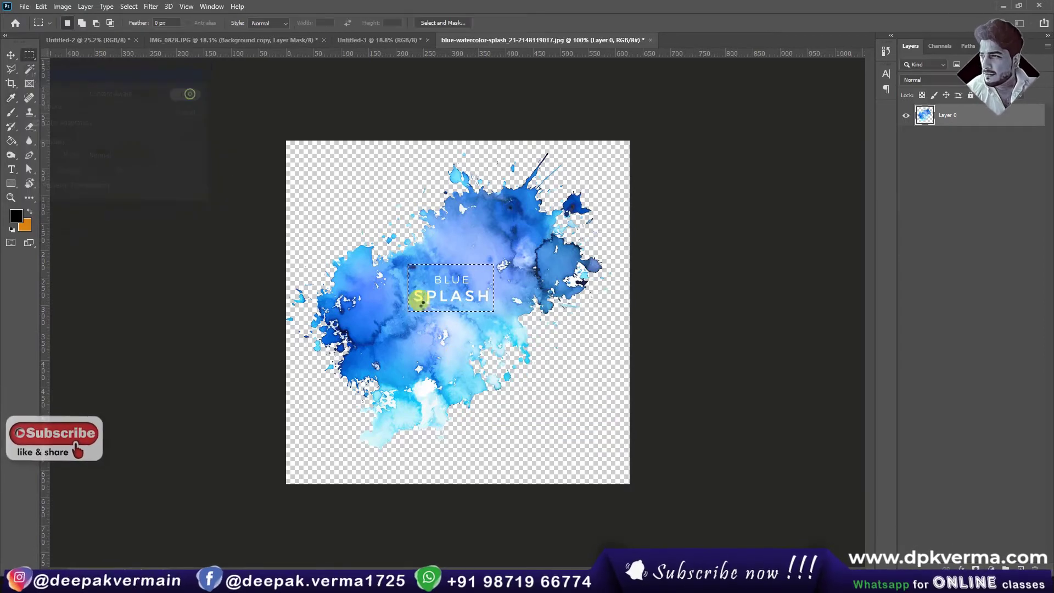
key(ctrl+d)
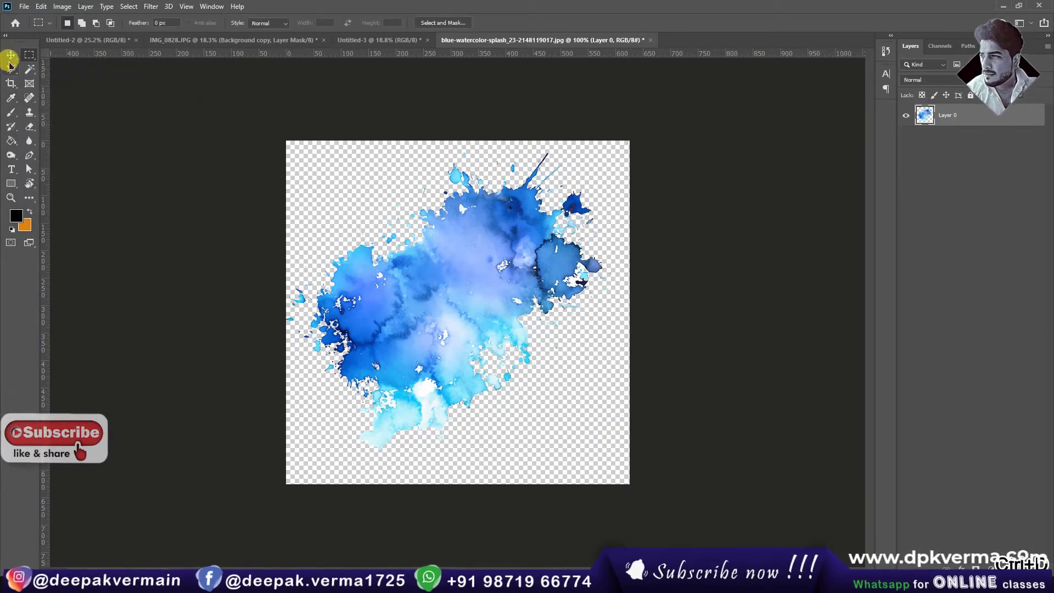
Step: Drag the splash into the Untitled-3 portrait document as Layer 1 above dripping-paint-png
key(v)
drag(432, 268, 391, 119)
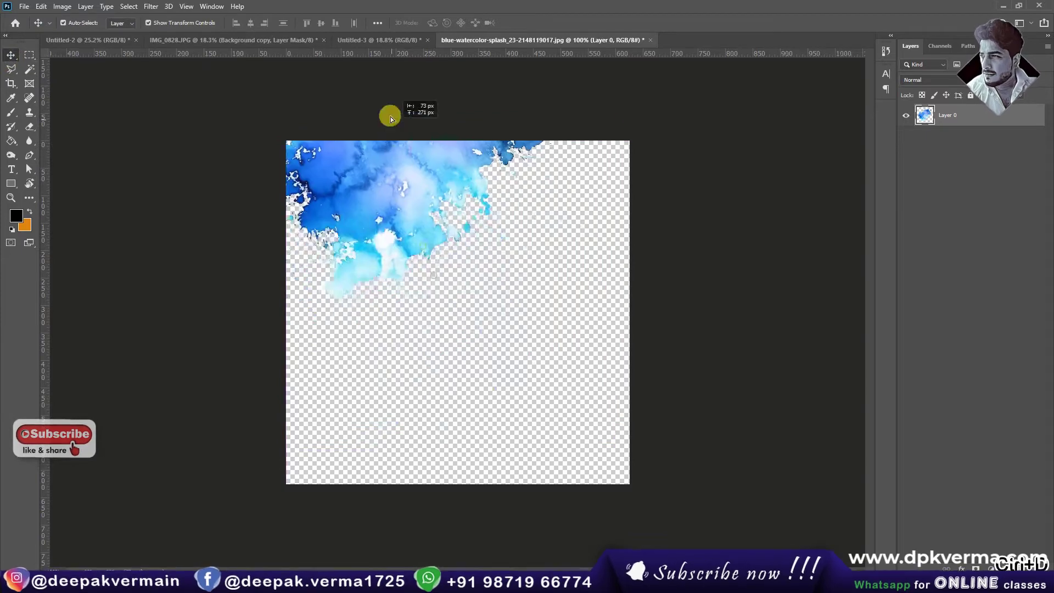
click(360, 42)
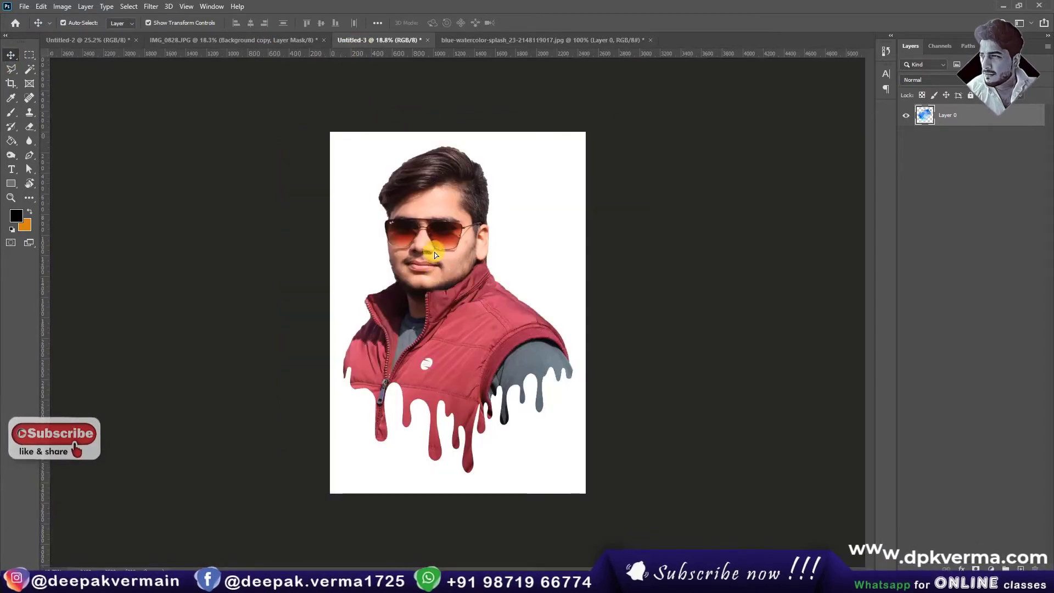
drag(360, 43, 433, 252)
drag(966, 117, 942, 171)
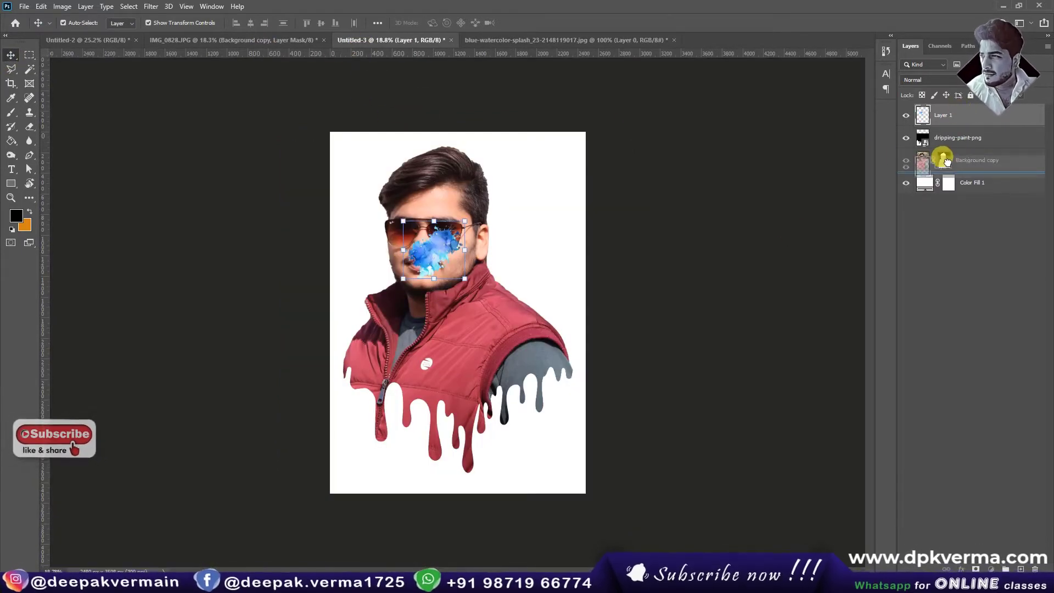
Step: Scale Layer 1's splash to about 407% around the man's head and shoulders, then commit
drag(472, 251, 606, 250)
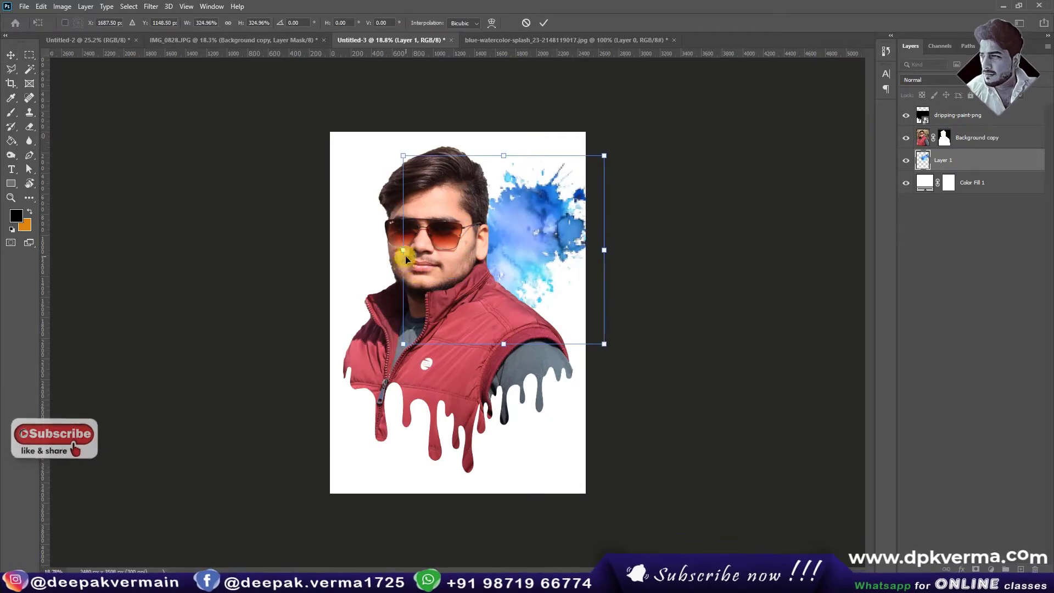
drag(376, 258, 317, 258)
drag(443, 265, 423, 263)
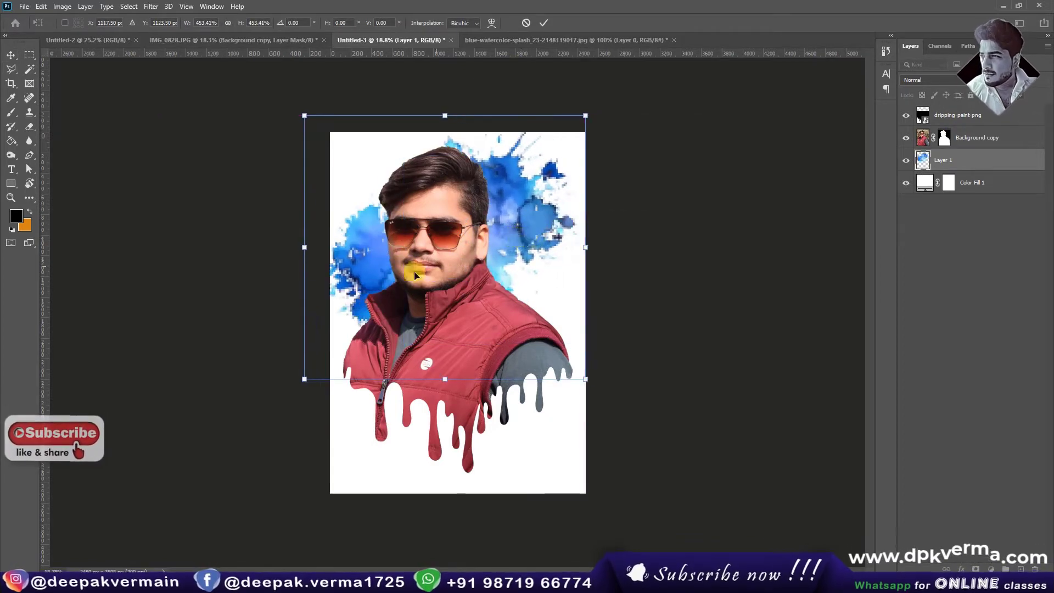
drag(306, 249, 325, 246)
drag(577, 245, 579, 250)
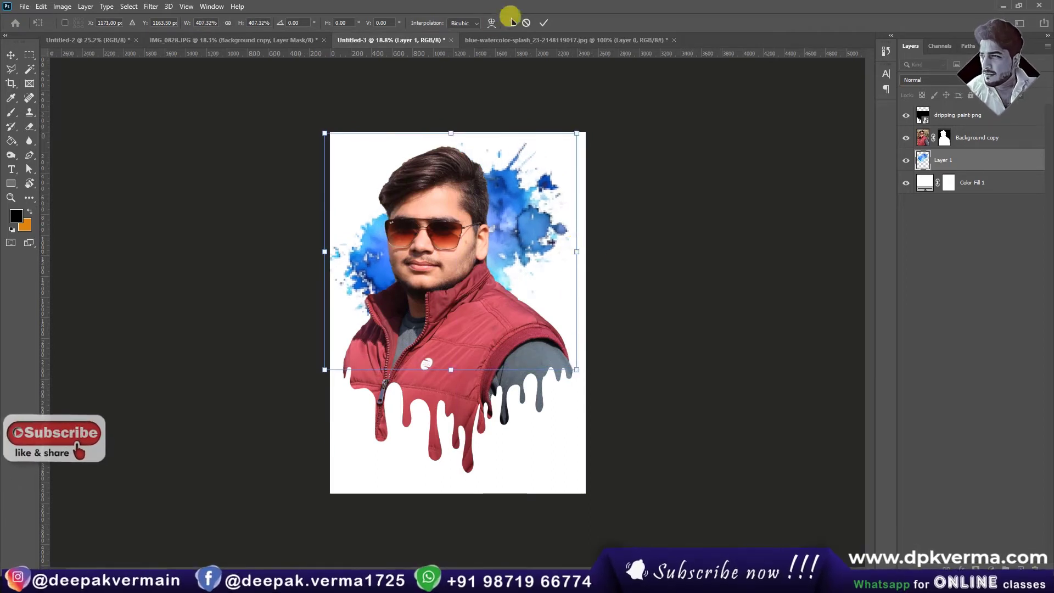
click(544, 22)
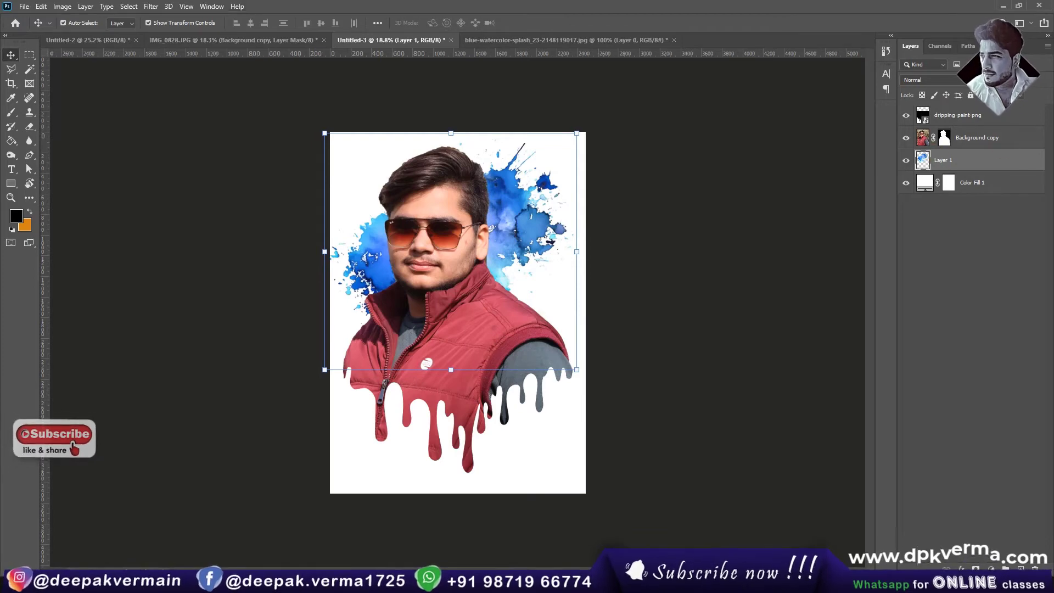
Step: Shift the splash's Hue by about +135 in Hue/Saturation, turning it from blue to red
click(62, 6)
mouse_move(80, 35)
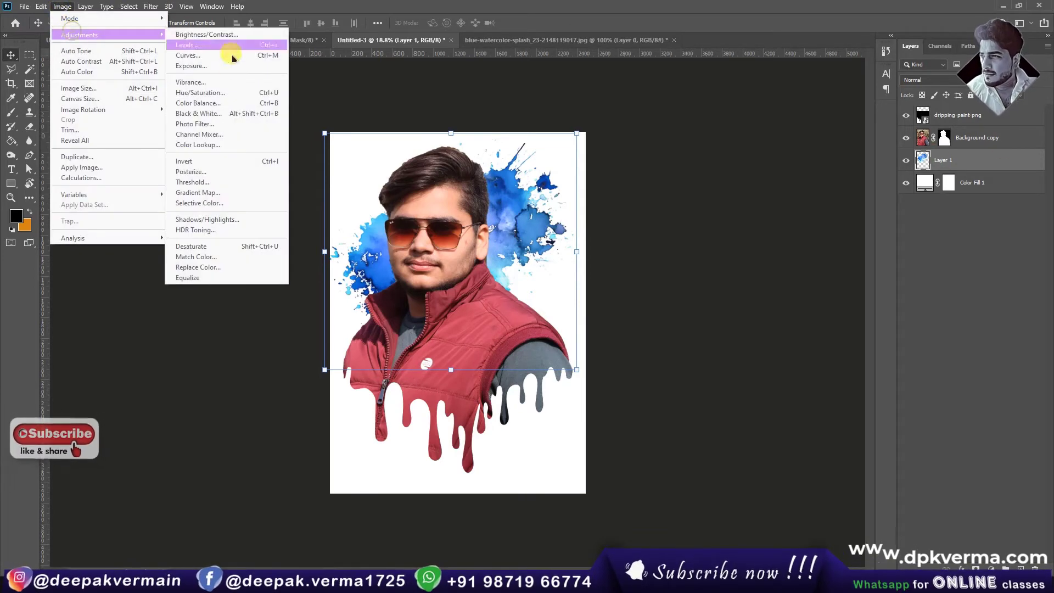
click(198, 94)
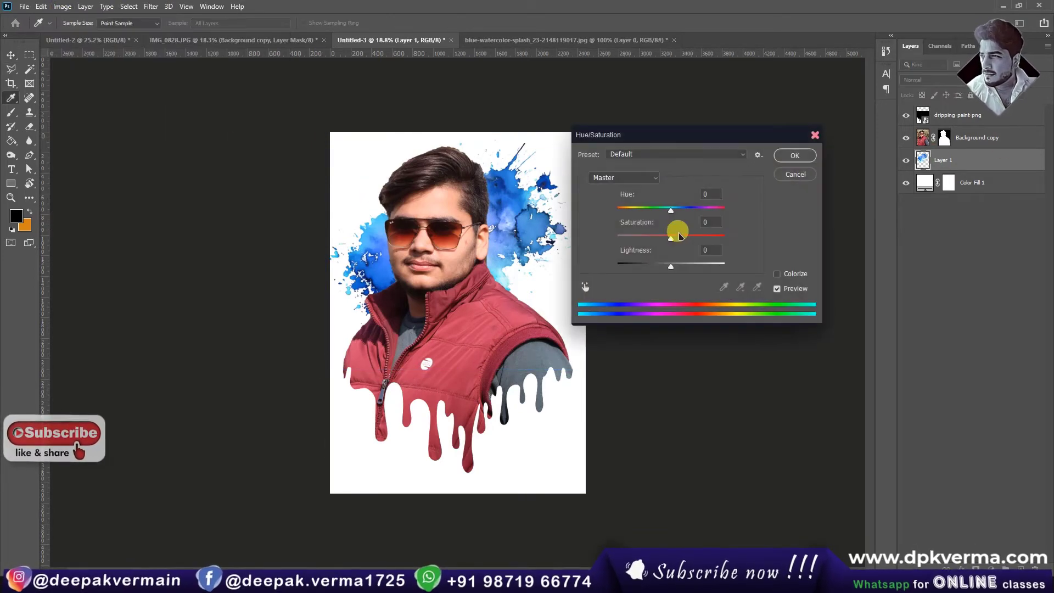
drag(671, 212, 718, 212)
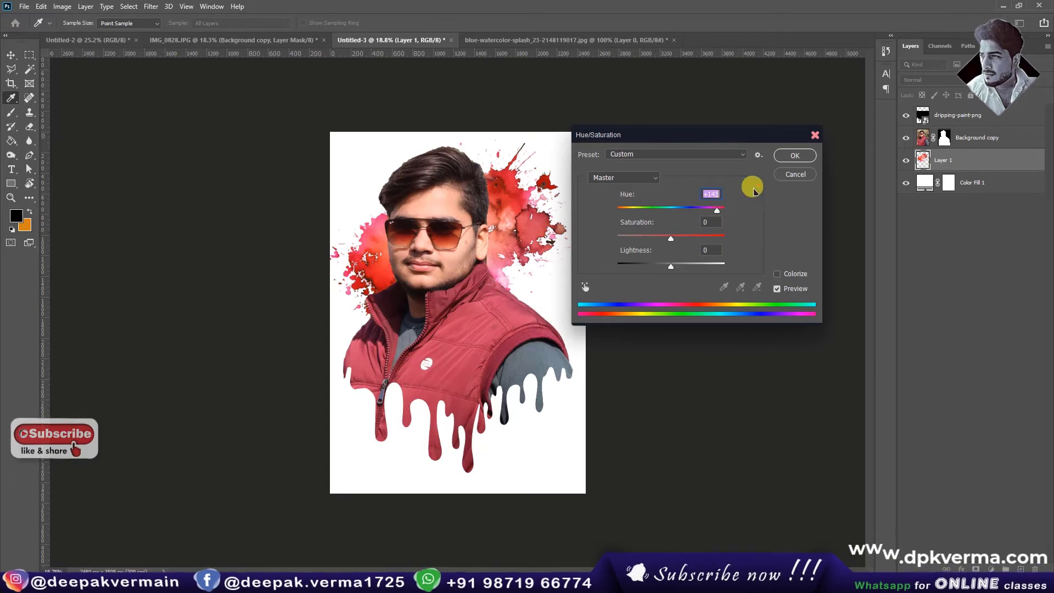
click(795, 155)
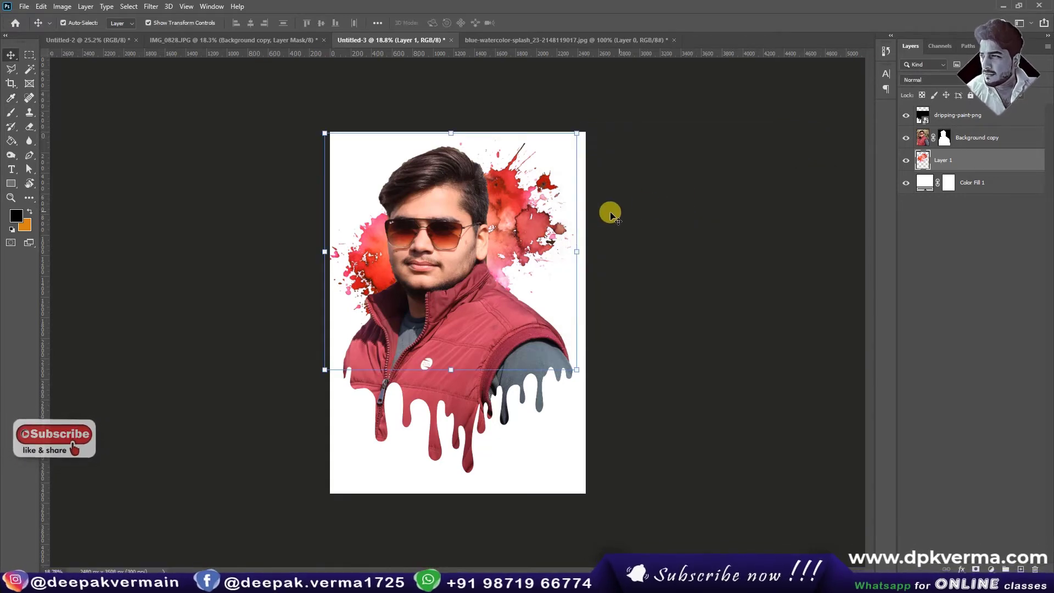
Step: Nudge the dripping paint down slightly and give Background copy a white outside Stroke
drag(523, 222, 520, 228)
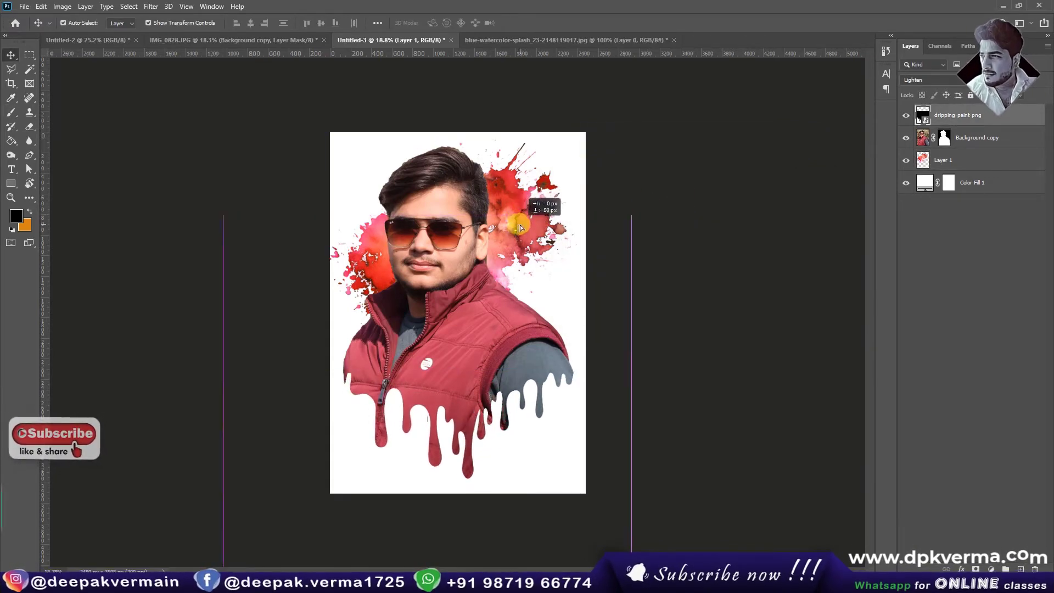
click(695, 246)
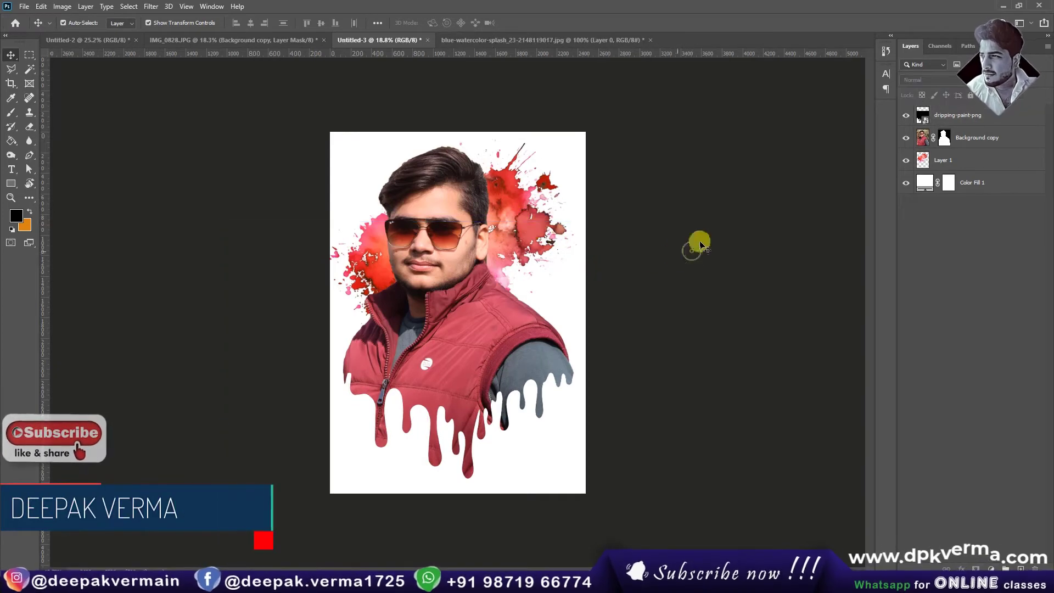
click(930, 143)
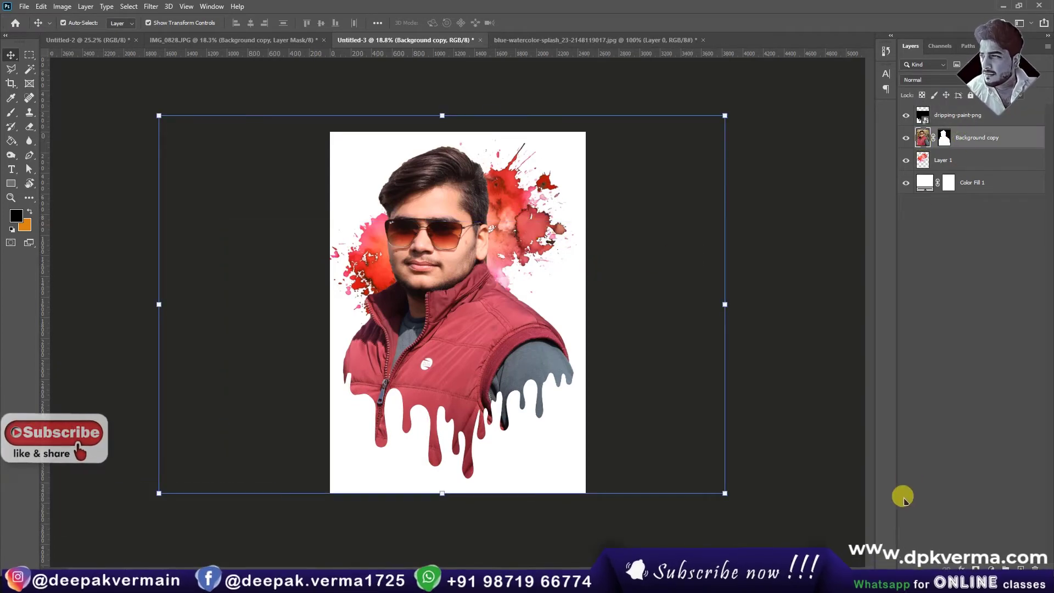
click(956, 568)
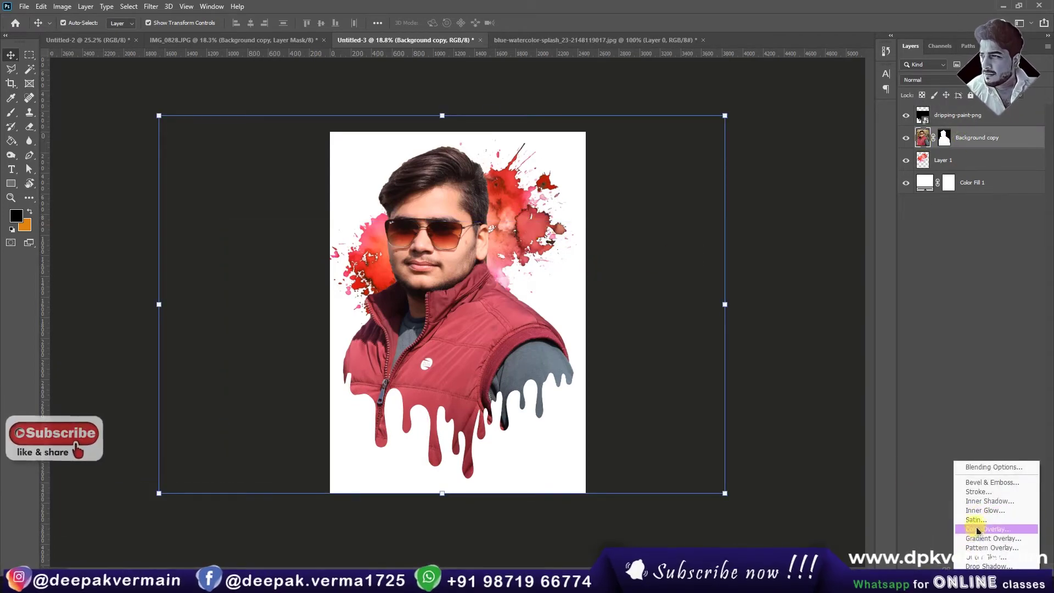
click(975, 491)
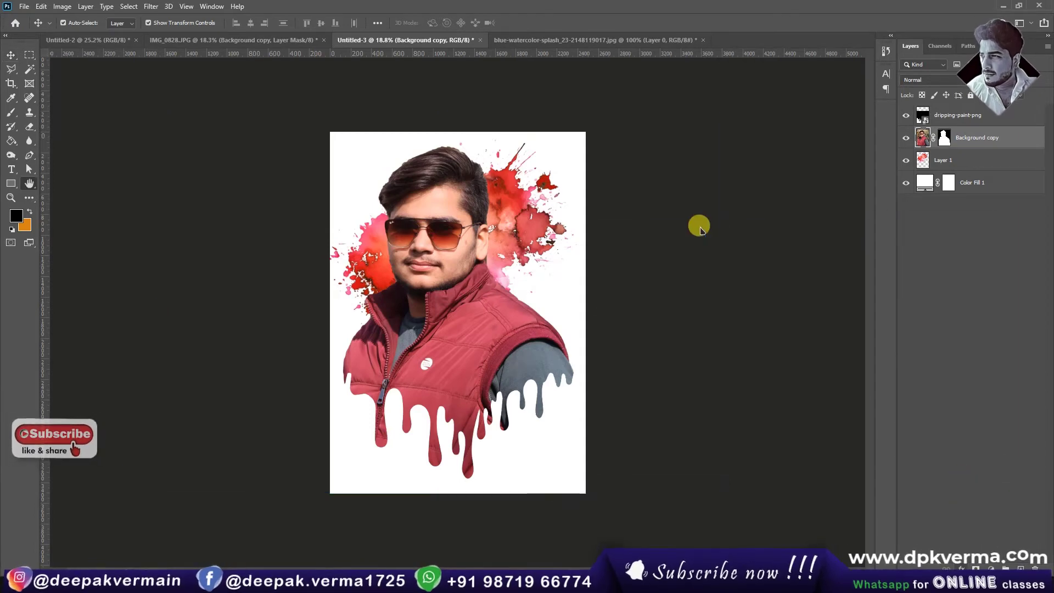
drag(676, 213, 712, 191)
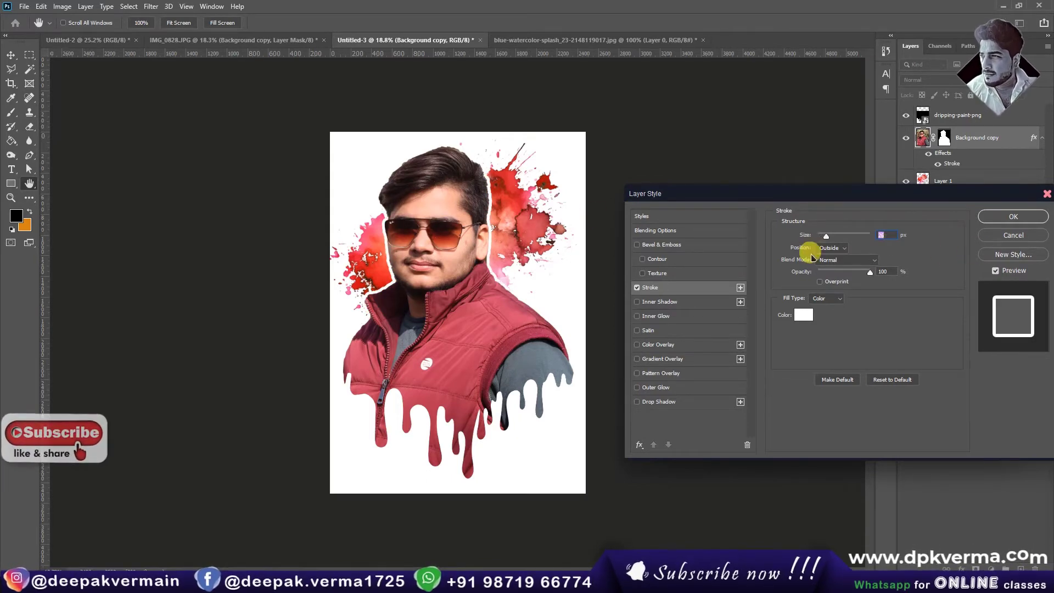
click(1014, 218)
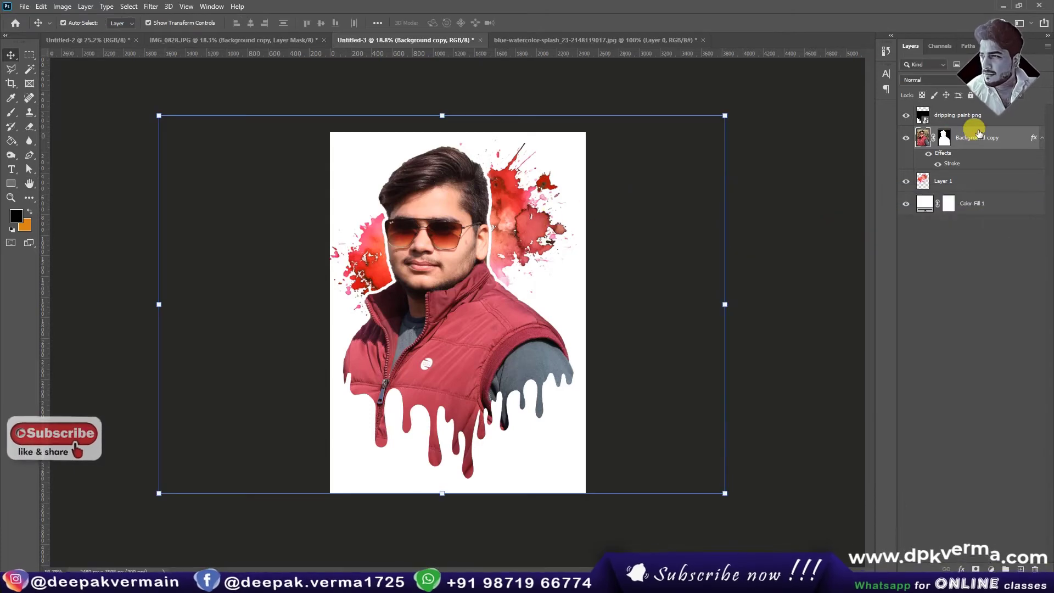
Step: Select the Layer 1 splash, turn off Auto-Select, and move the splash up slightly
click(972, 182)
drag(515, 225, 514, 225)
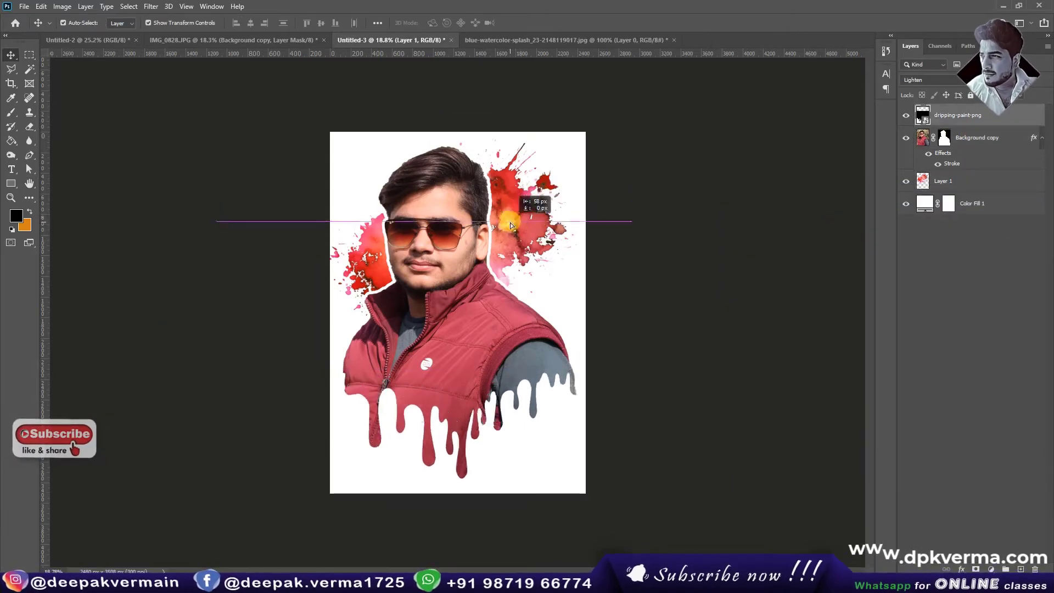
click(968, 181)
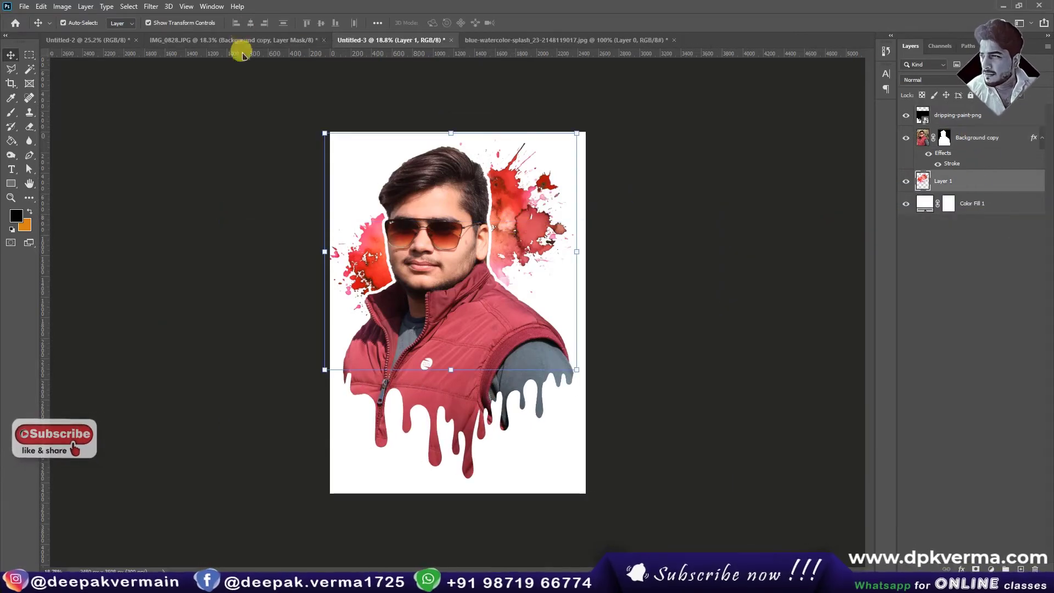
click(84, 31)
drag(571, 254, 654, 245)
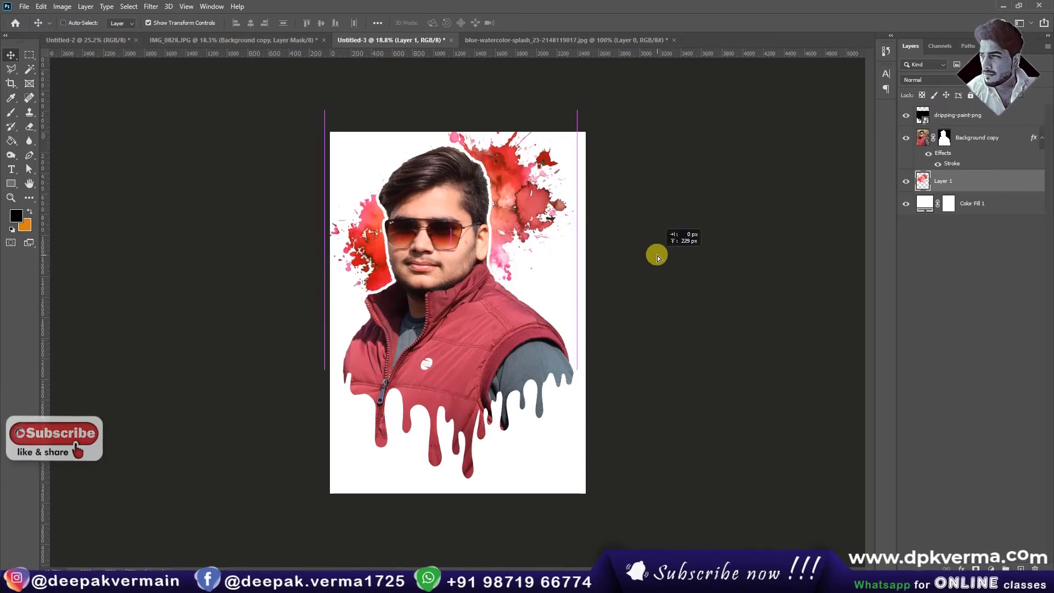
Step: Rescale the red splash to about 123% across the upper canvas behind the man
key(ctrl+t)
drag(324, 228, 256, 228)
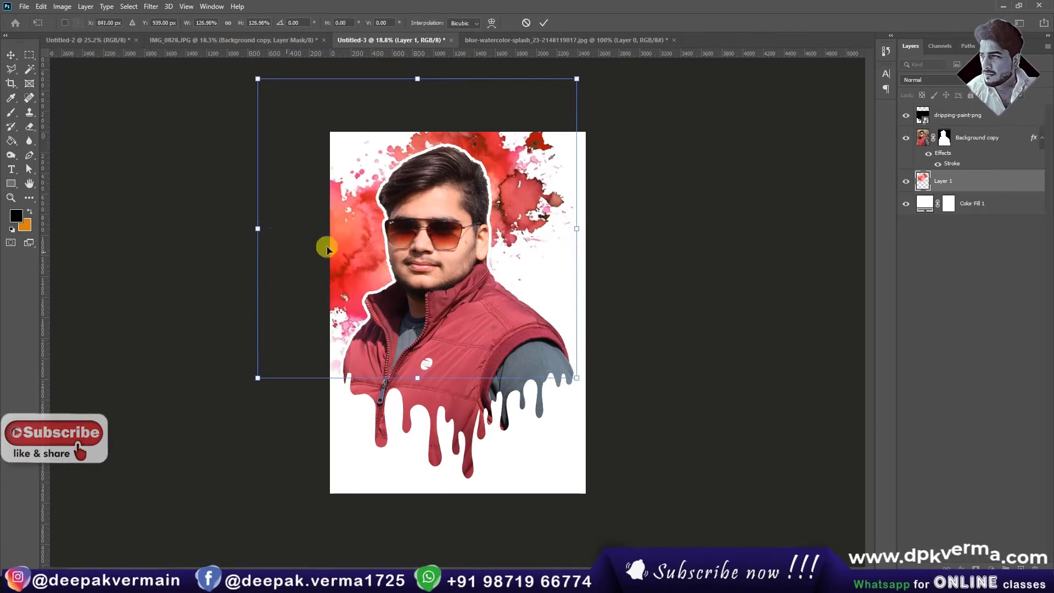
drag(576, 231, 598, 224)
key(ctrl+z)
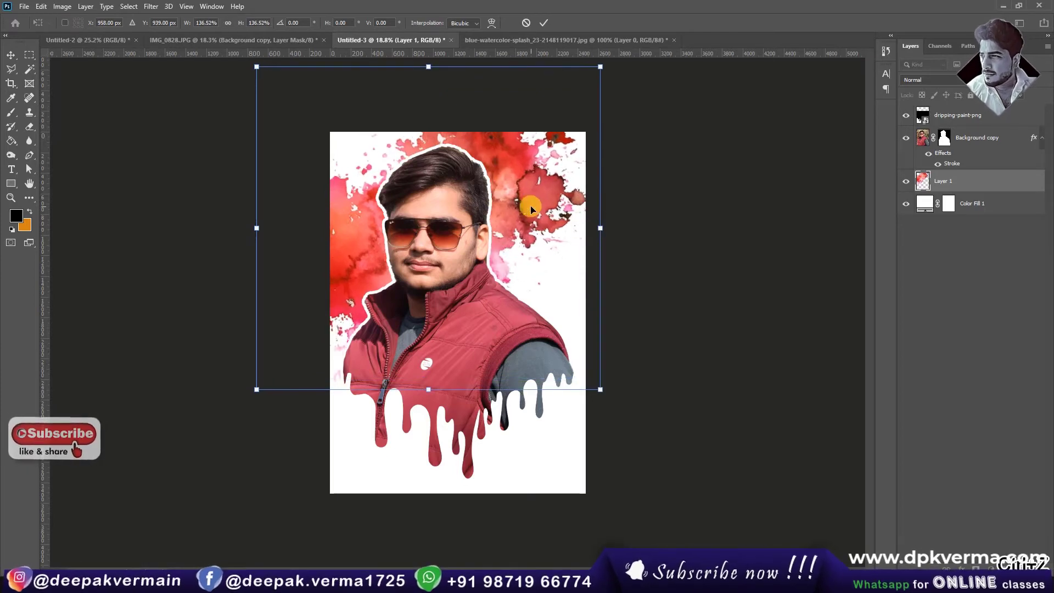
drag(529, 207, 544, 214)
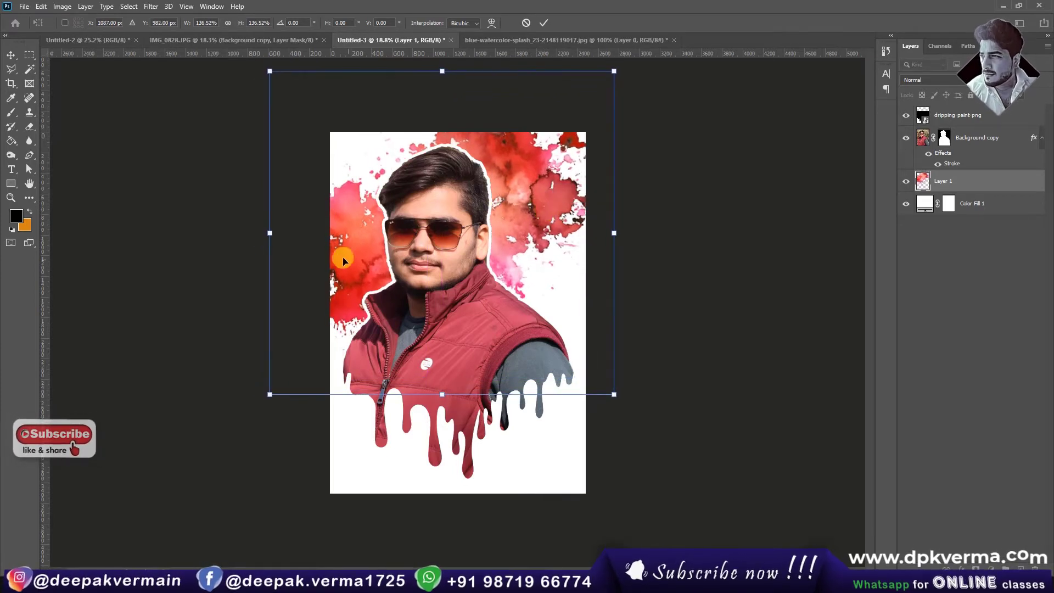
drag(267, 230, 297, 230)
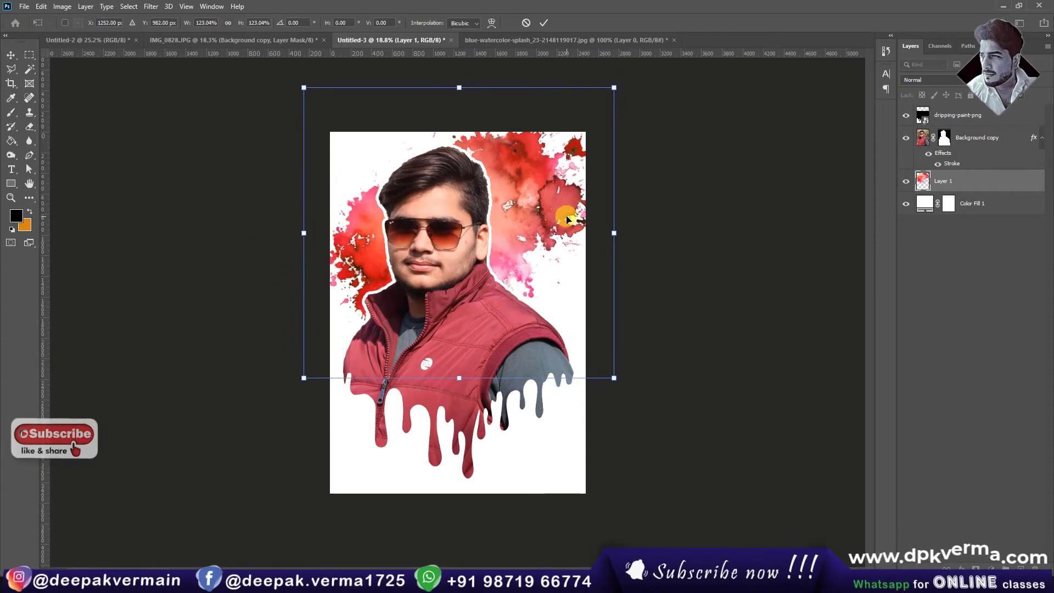
drag(565, 217, 560, 217)
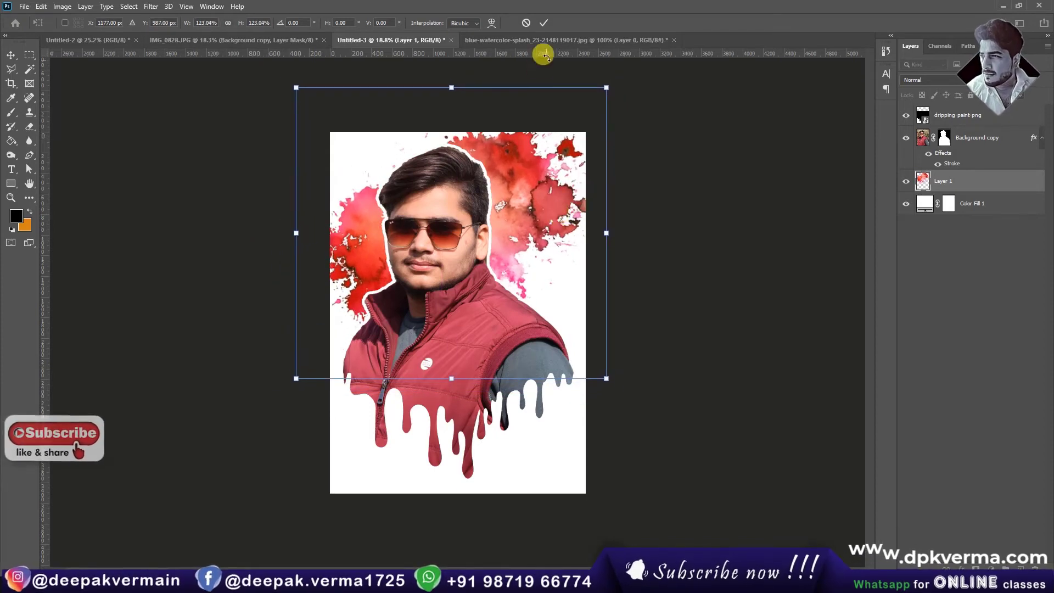
click(543, 22)
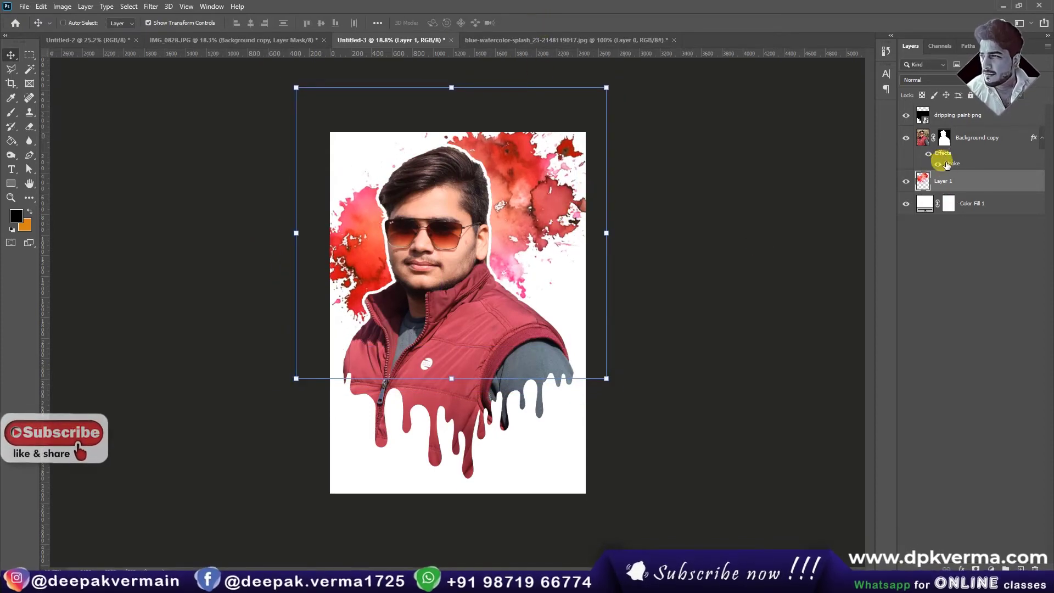
Step: Add a black Drop Shadow to the portrait: 100% opacity, 27 px distance, 33% spread
double_click(946, 164)
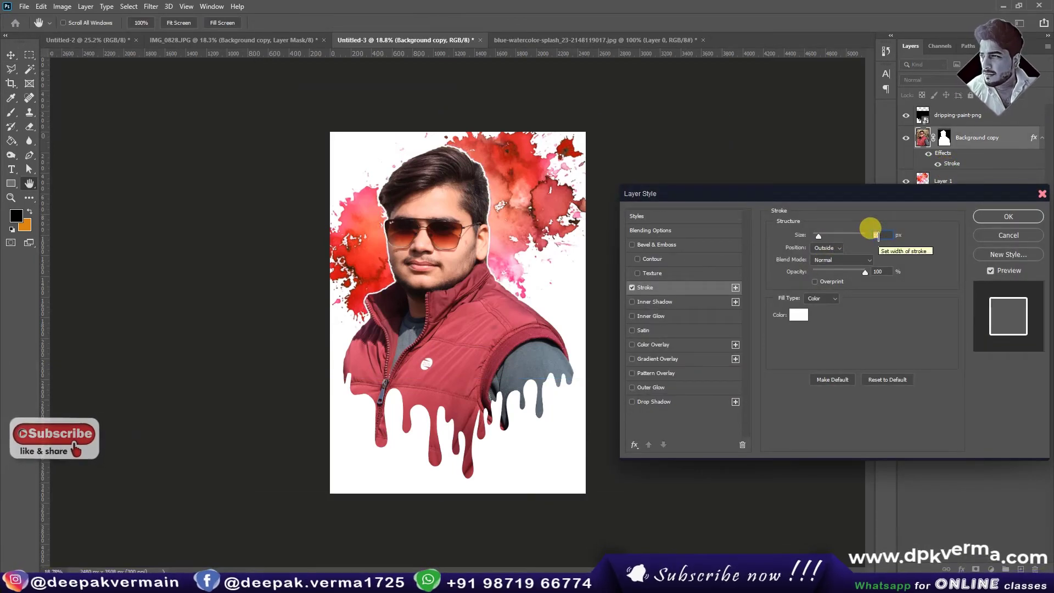
click(653, 401)
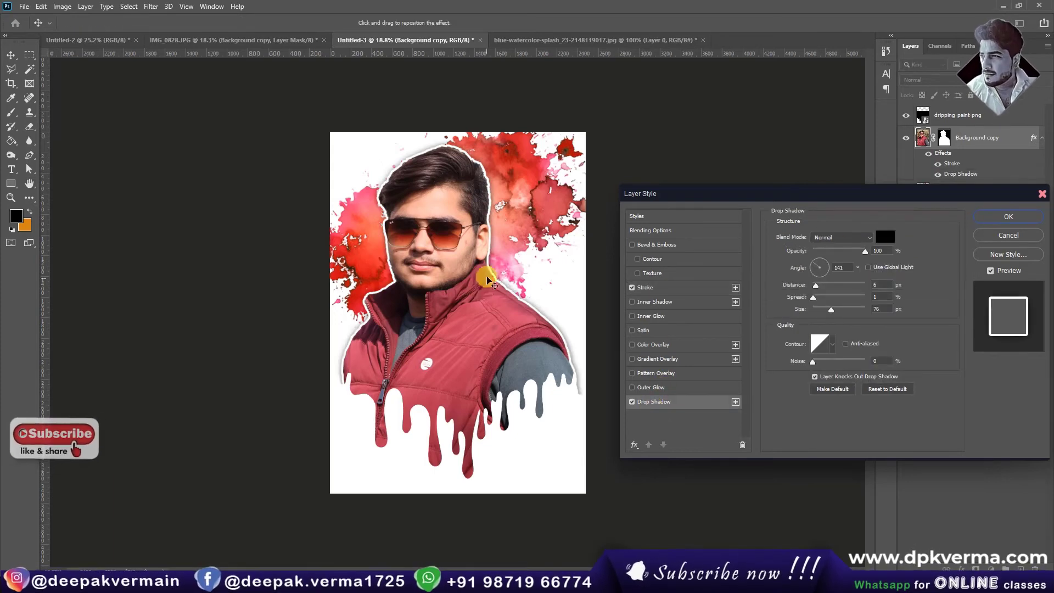
drag(455, 276, 454, 276)
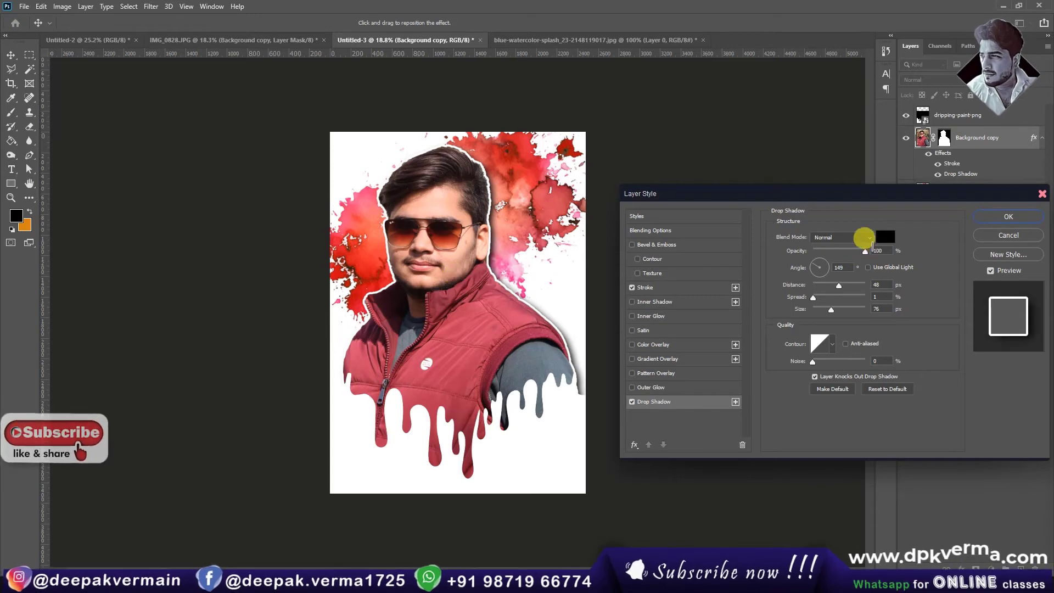
drag(840, 287, 823, 311)
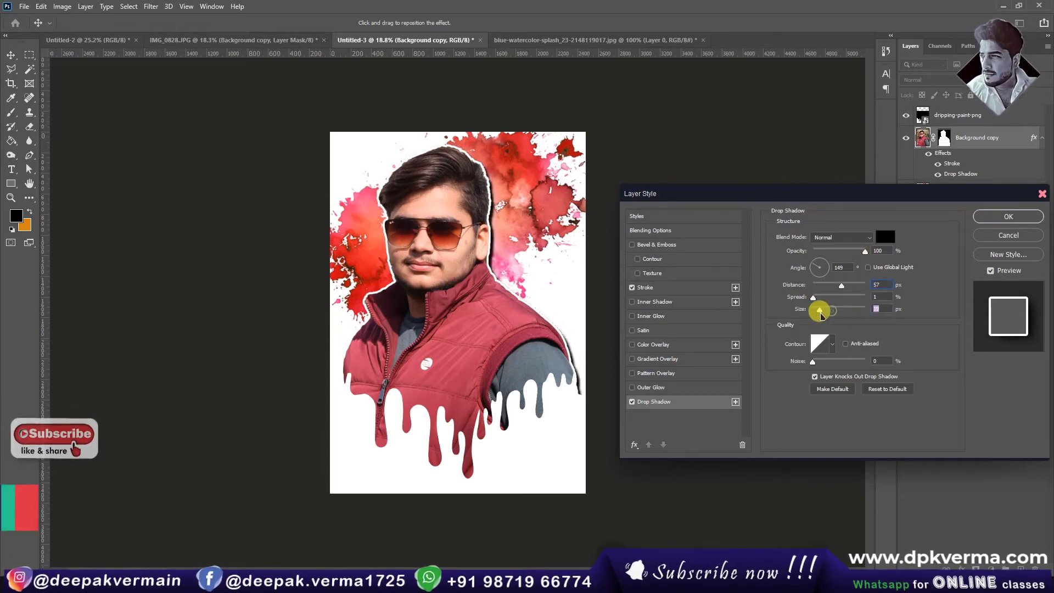
click(814, 298)
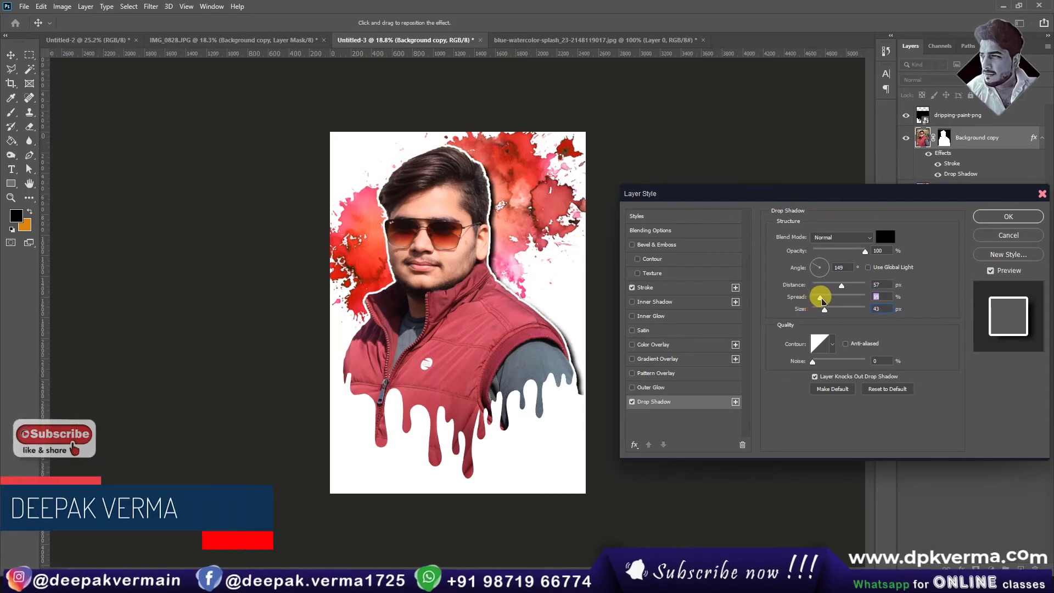
drag(815, 300, 829, 298)
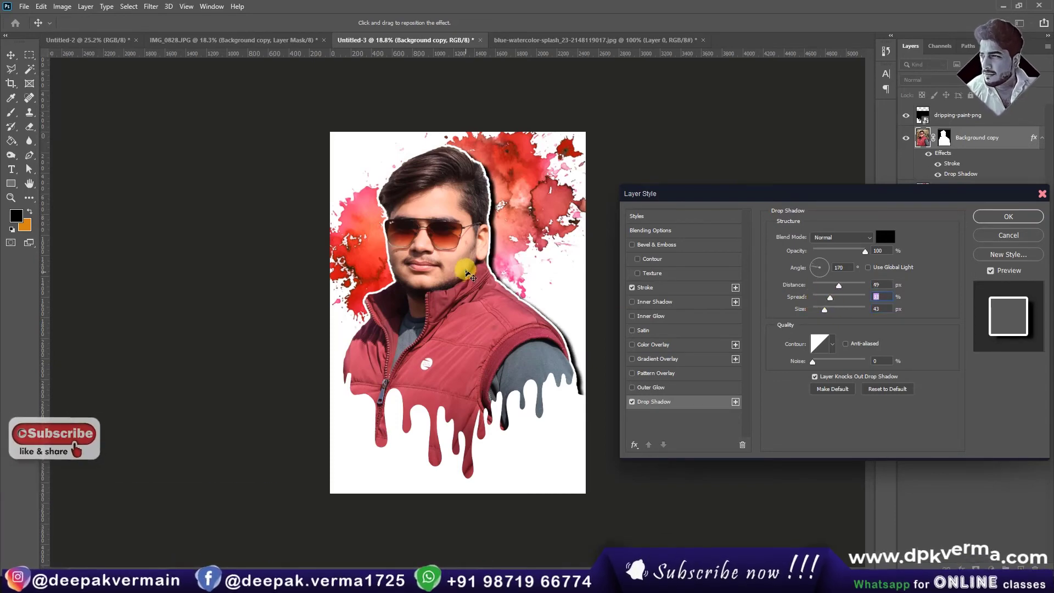
drag(459, 266, 466, 270)
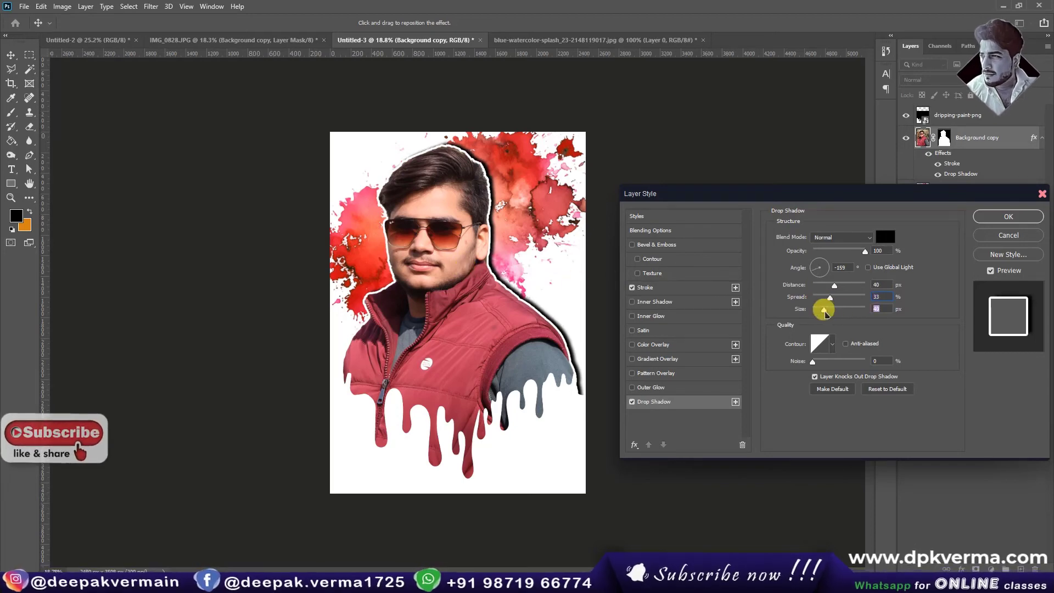
drag(824, 310, 840, 310)
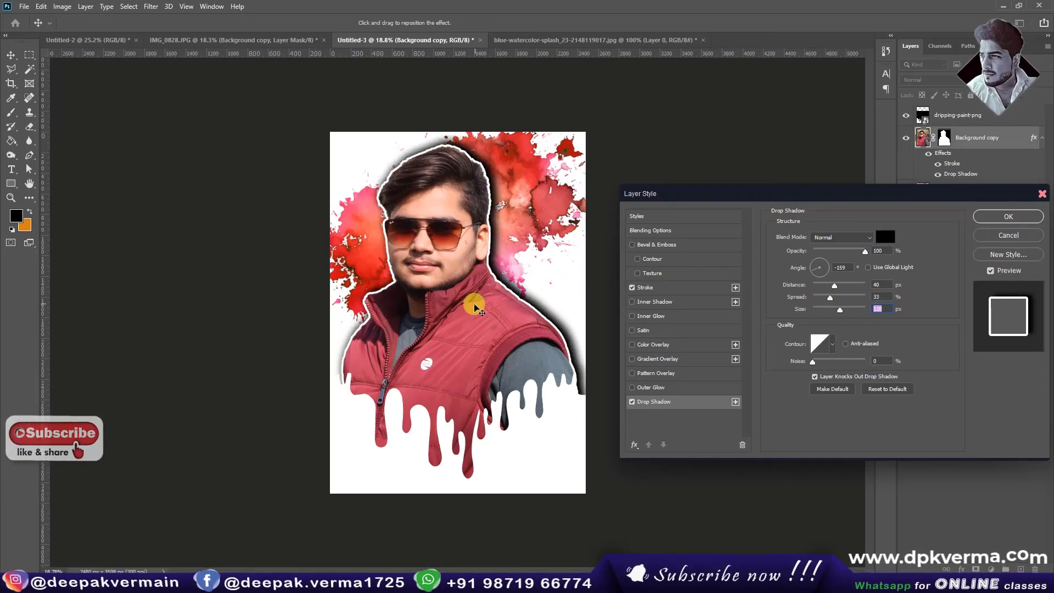
drag(475, 307, 473, 309)
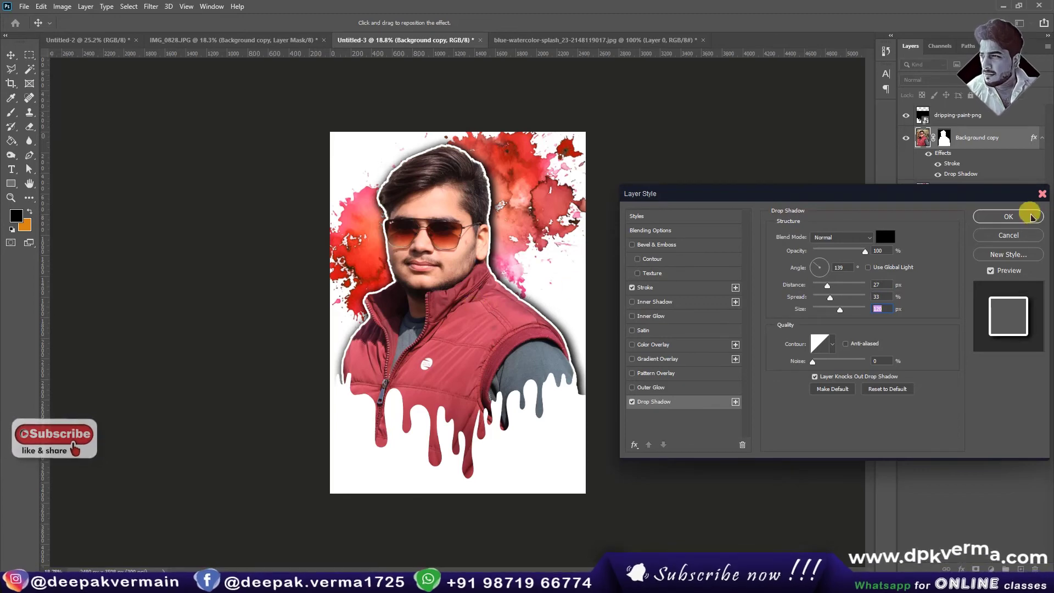
click(1009, 216)
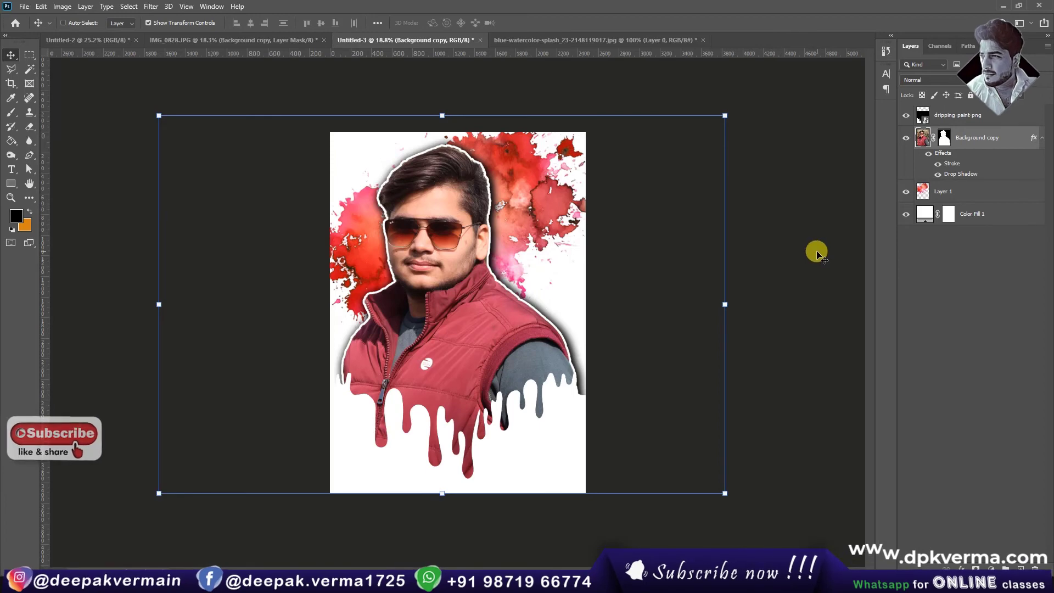
Step: Select dripping-paint-png and Layer 1 together and drag them about 122 px lower
click(977, 115)
ctrl+click(964, 192)
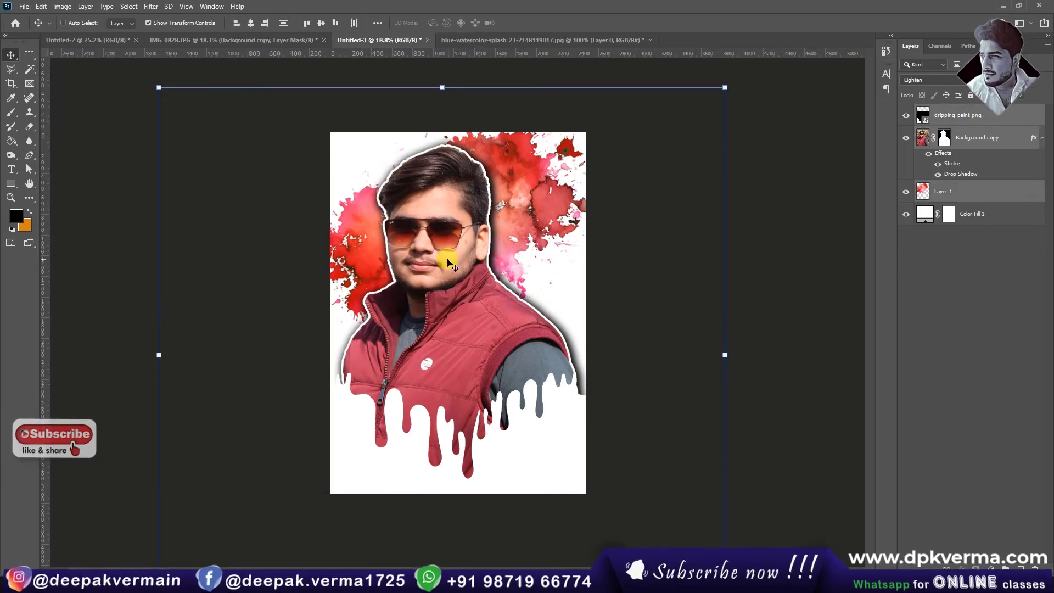
mouse_move(449, 263)
mouse_down()
mouse_move(454, 275)
mouse_move(443, 275)
mouse_up()
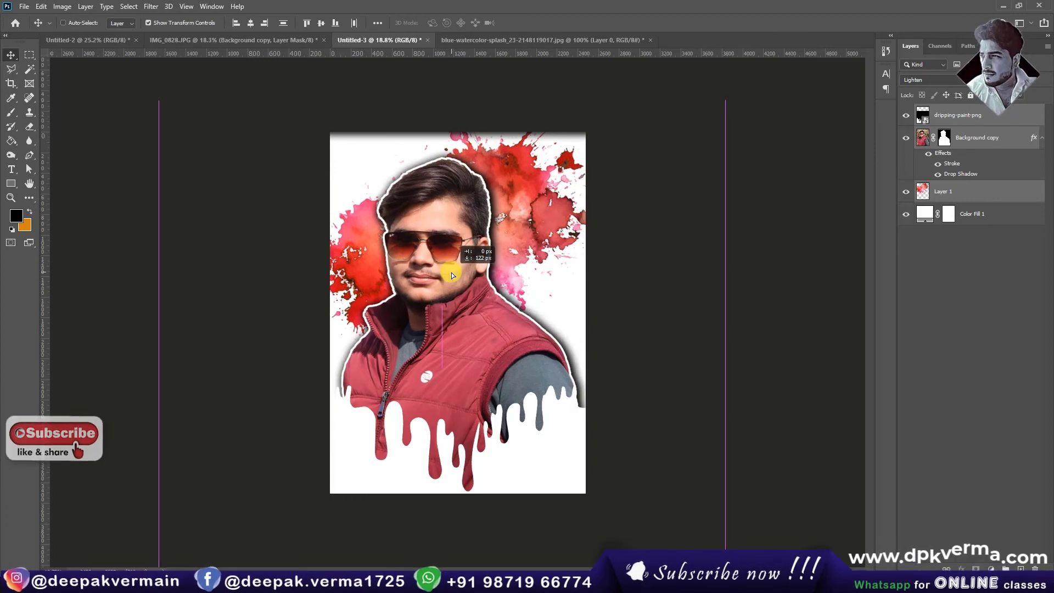